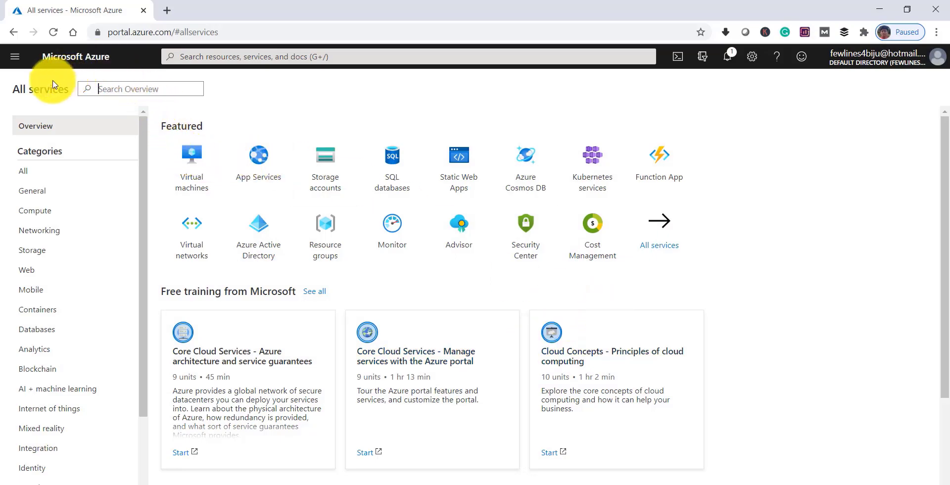
Return to the portal Home page and expand the navigation menu at Virtual machines
click(68, 61)
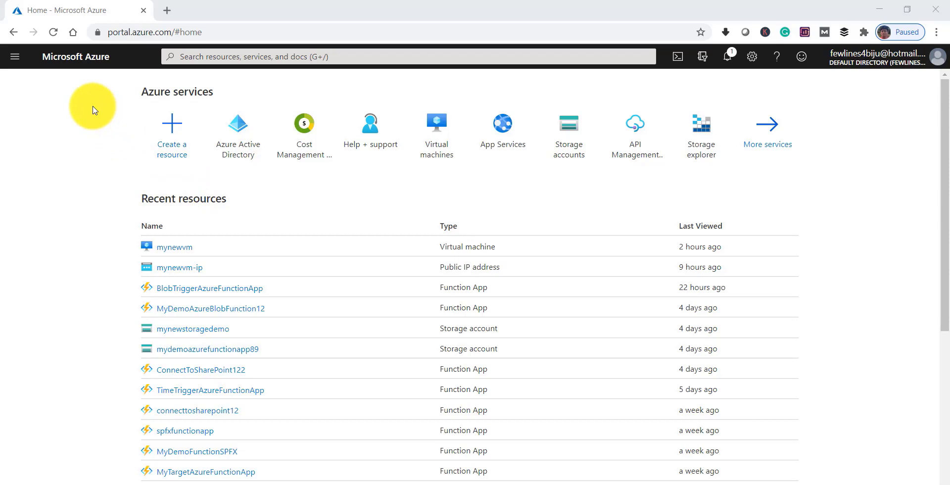
click(20, 60)
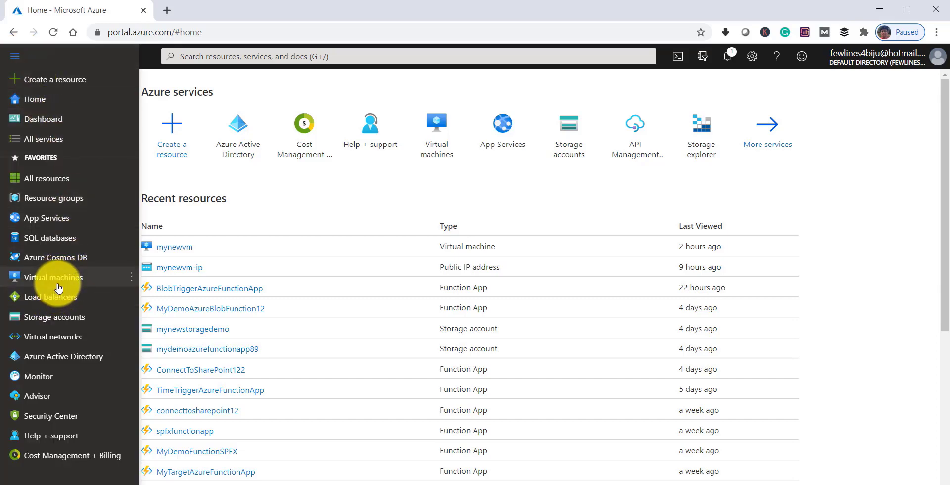
mouse_move(58, 283)
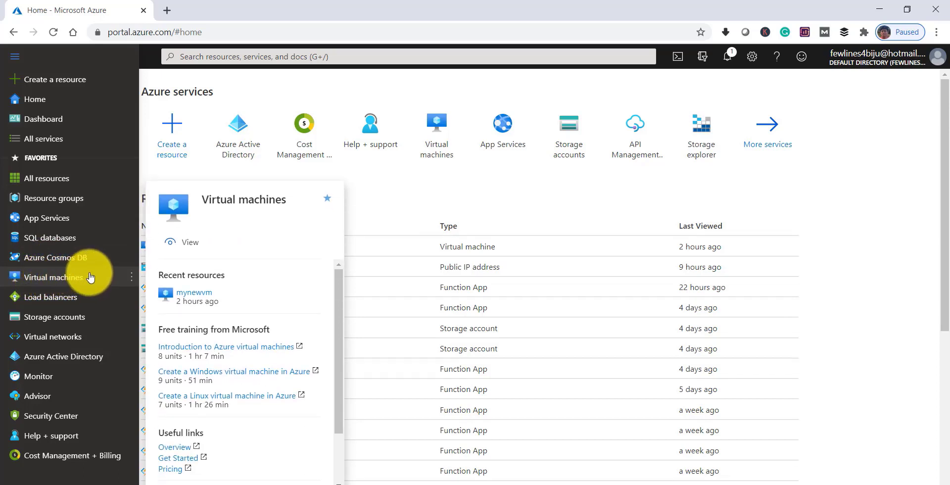
Search 'virtual' to reach the Virtual machines list showing mynewvm, and show the Add choices
click(228, 59)
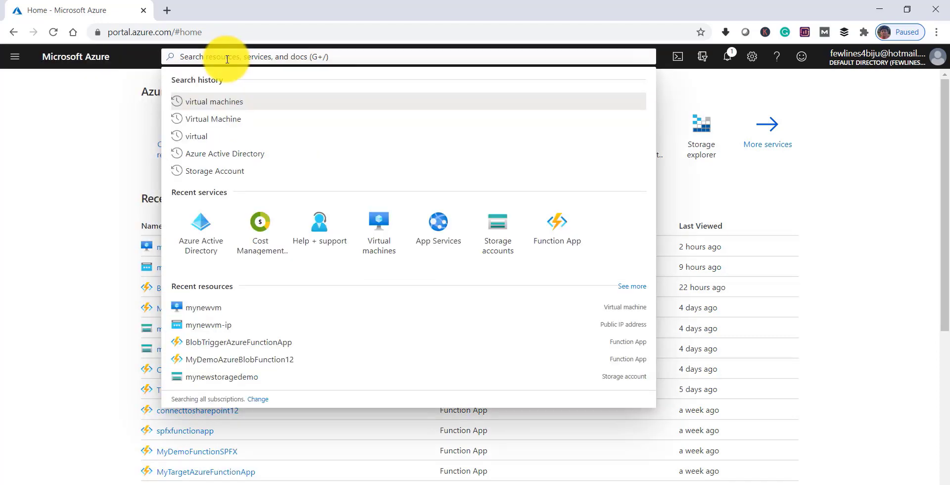
text(v)
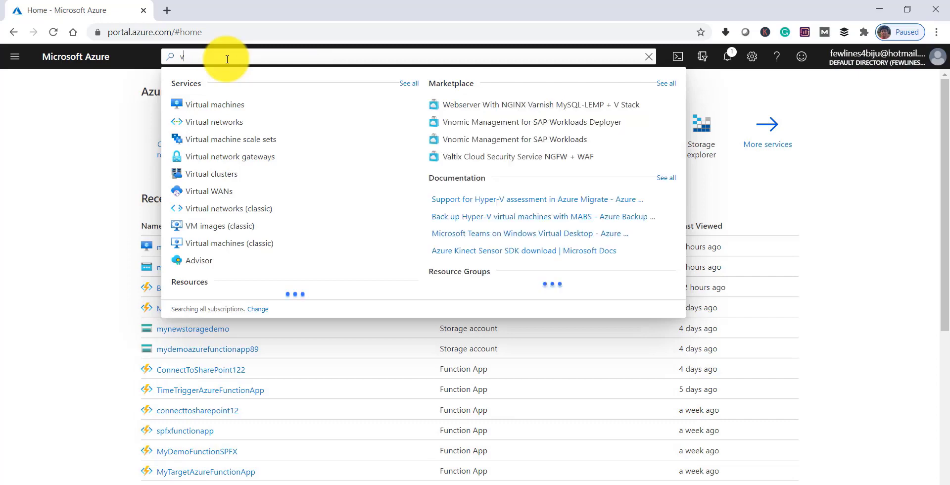
text(irtual)
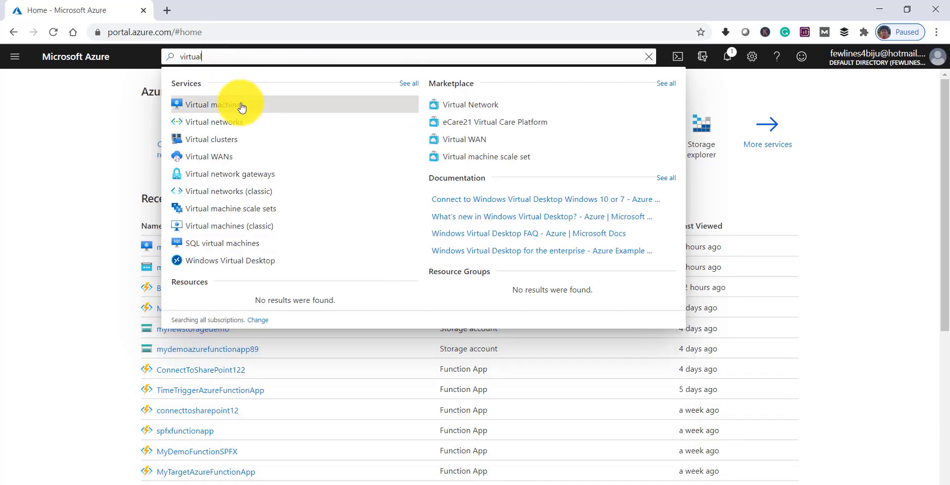
click(242, 107)
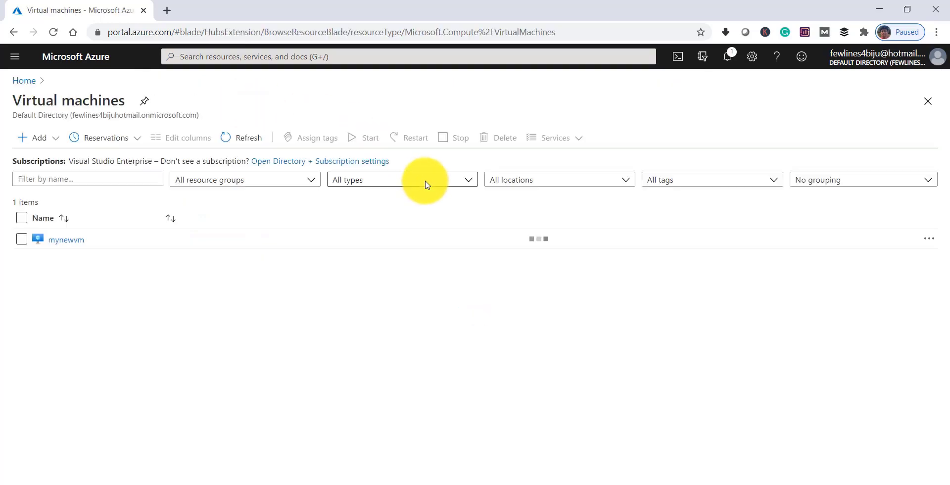
click(28, 141)
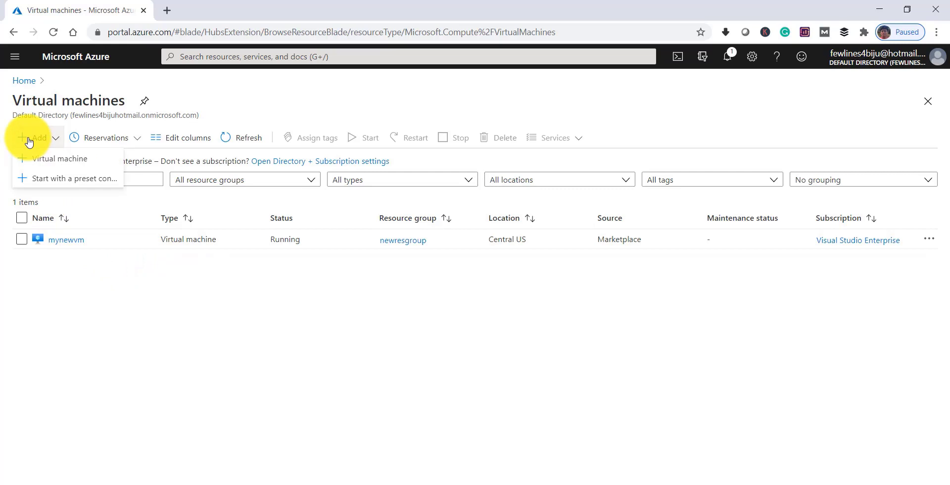
Start a new virtual machine from the Add menu and review the creation form
click(53, 161)
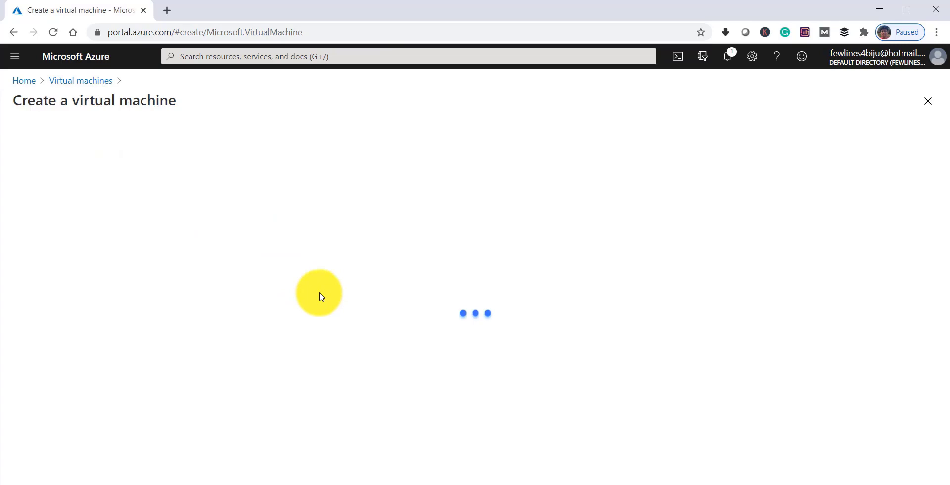
scroll(588, 265, down, 1)
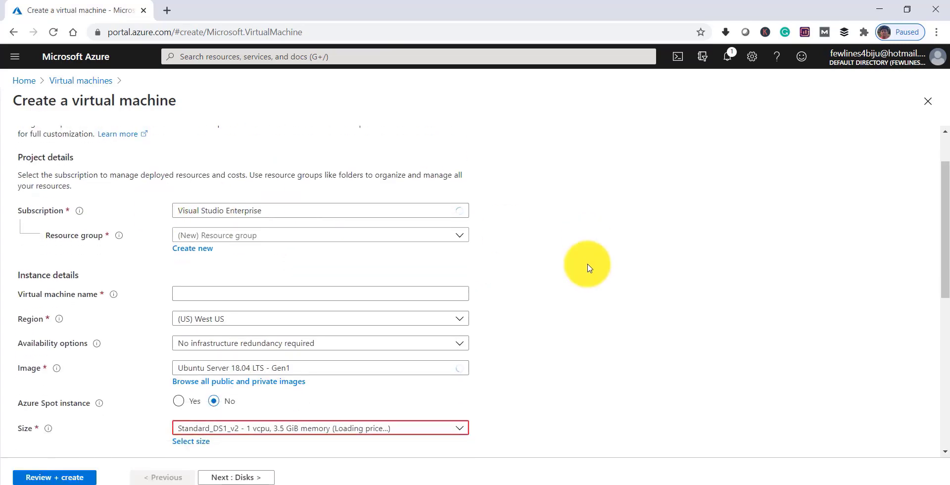
scroll(583, 260, up, 1)
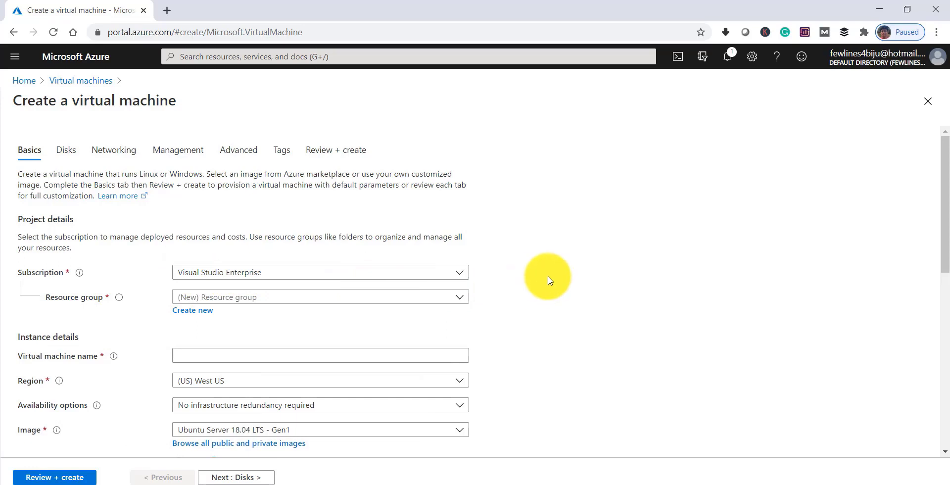
scroll(547, 278, down, 2)
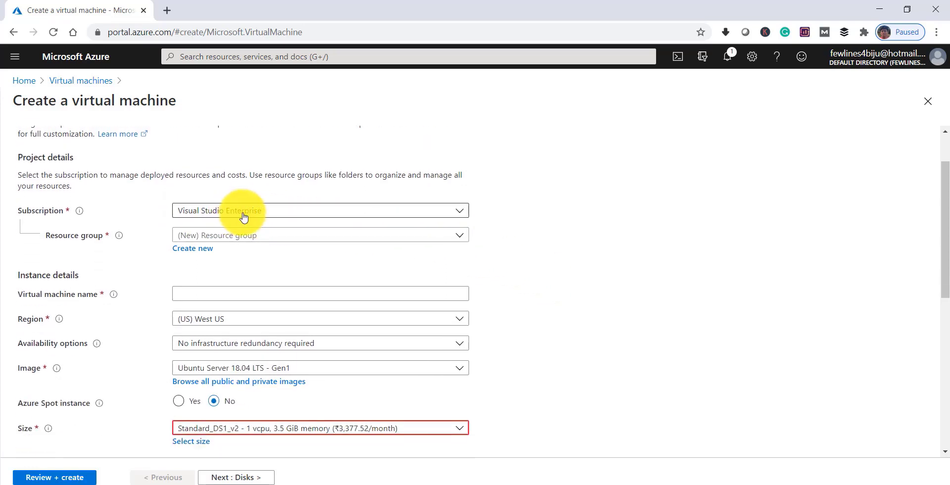
Place the new VM in the newresgroup resource group
click(275, 239)
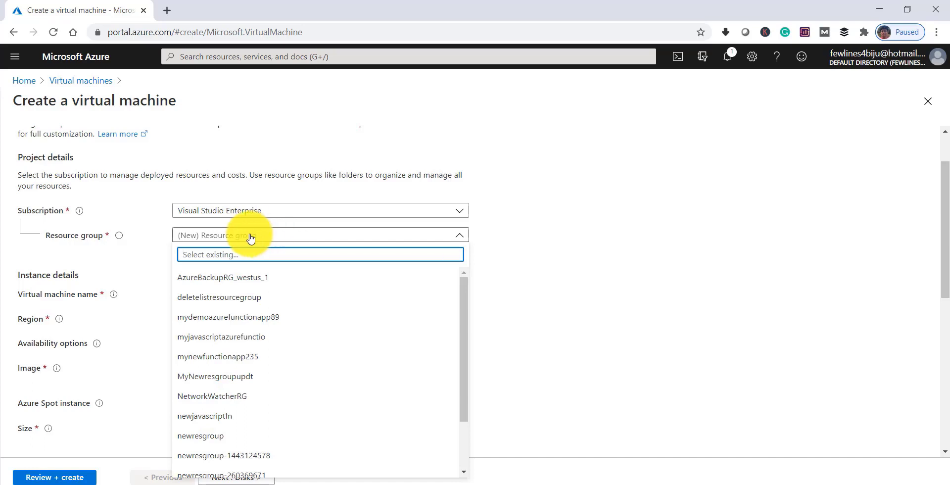
click(531, 225)
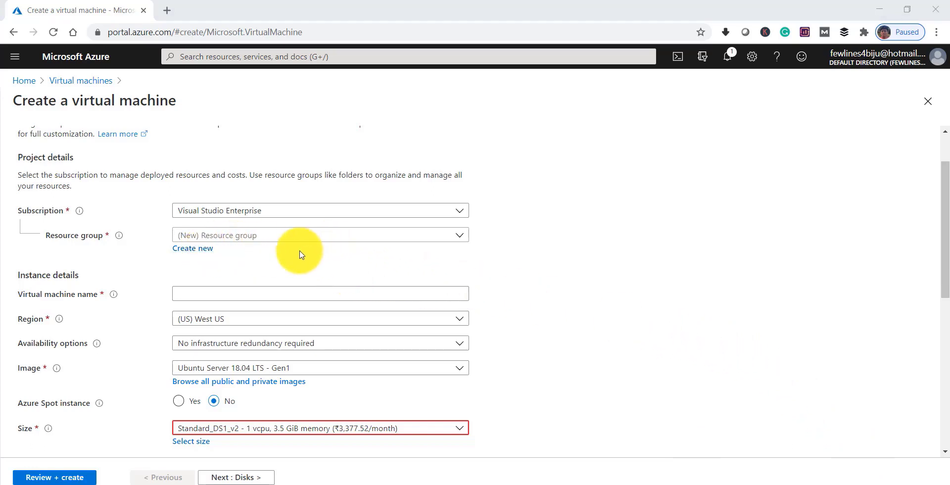
click(208, 237)
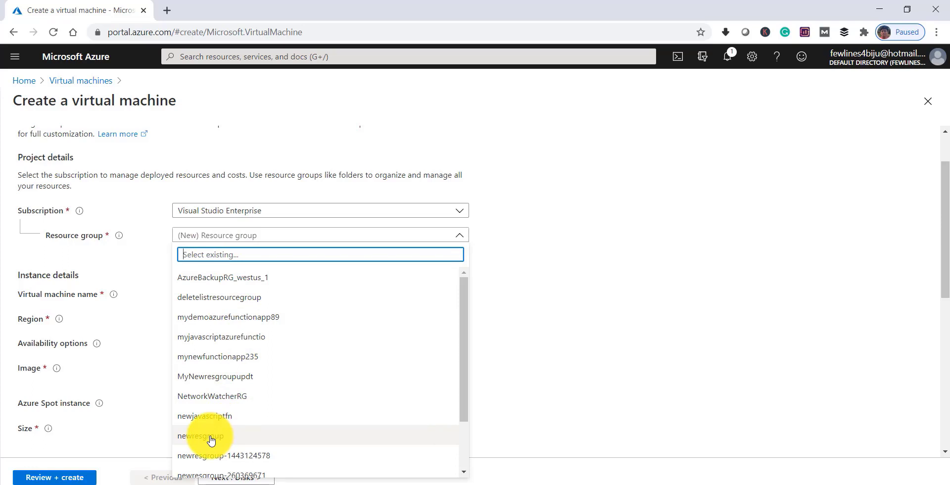
click(211, 441)
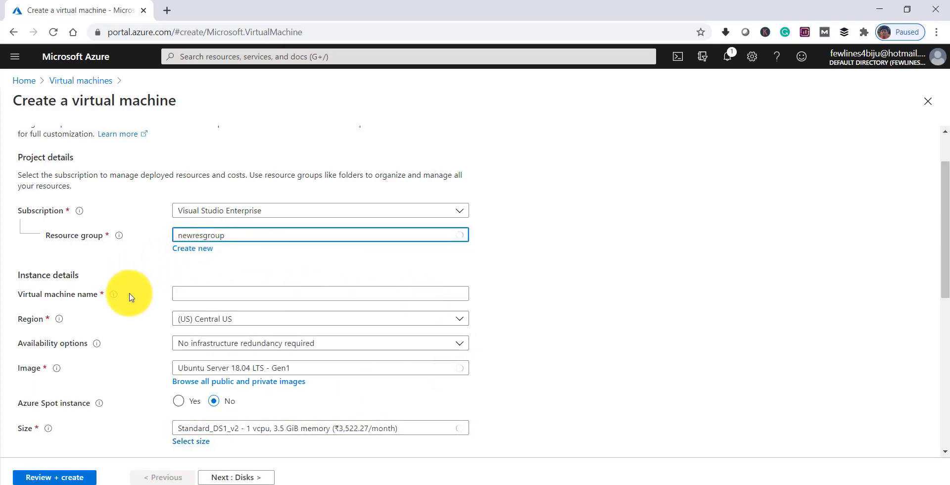
Name the virtual machine MynewWindowsVM and scroll further down the form
click(201, 296)
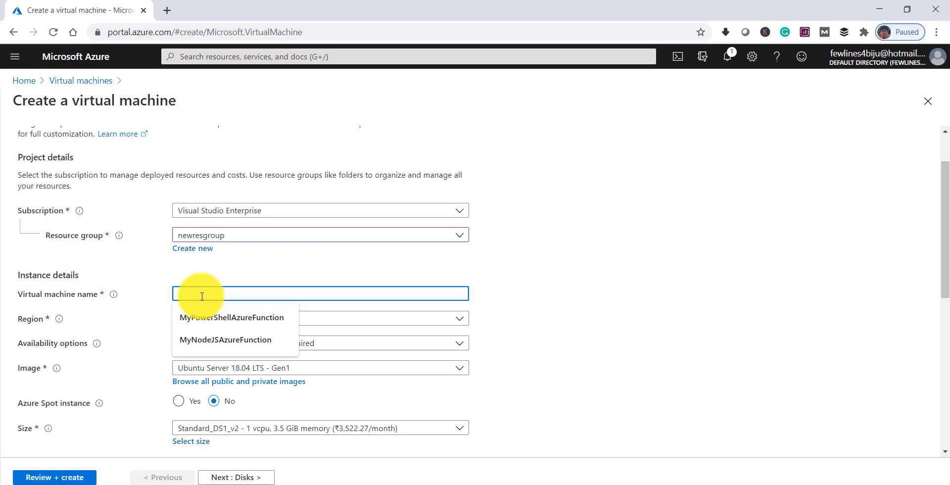
text(My)
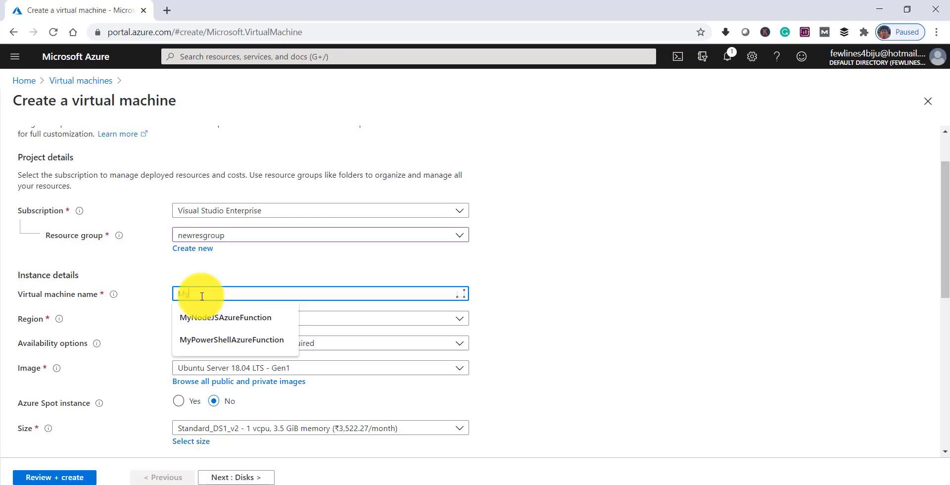
text(new)
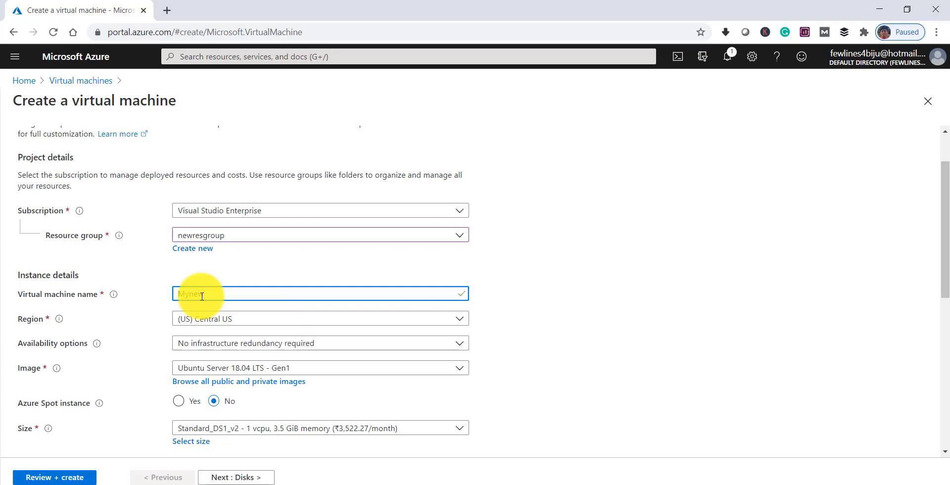
text(WindowsVM)
click(540, 285)
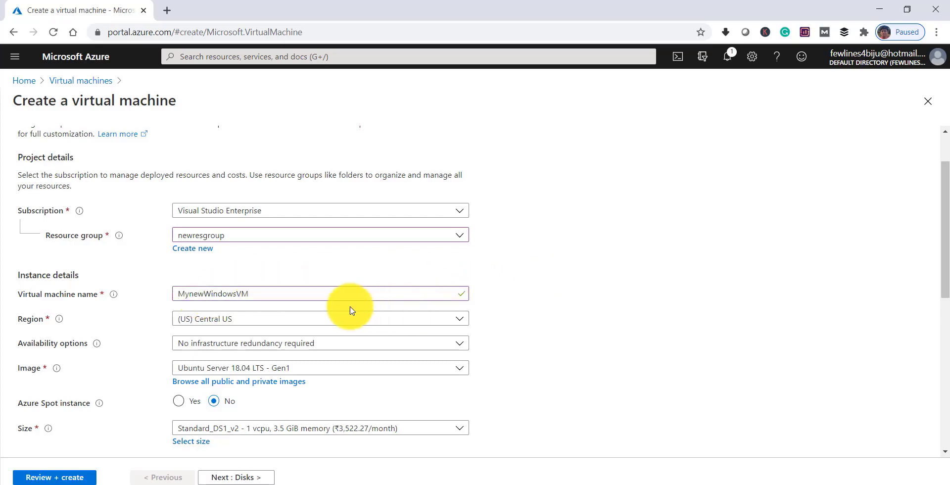
scroll(311, 318, down, 2)
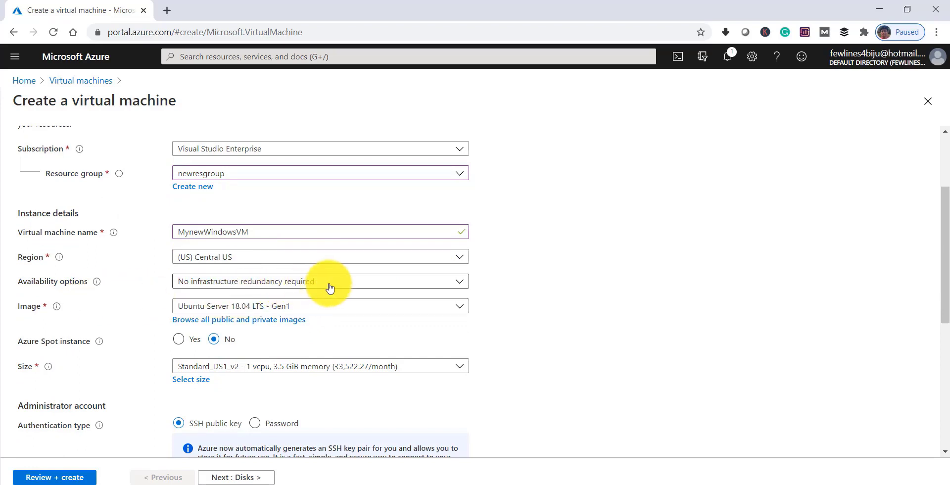
scroll(465, 282, down, 1)
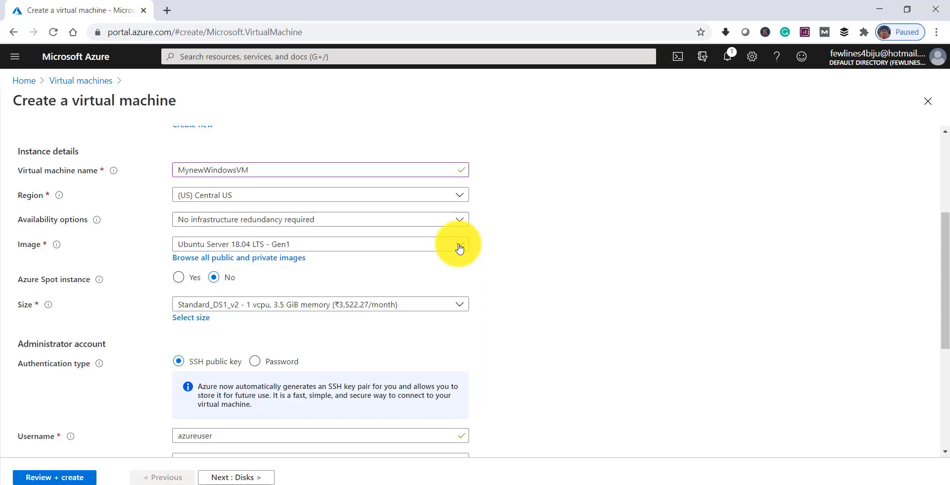
Choose Windows Server 2019 Datacenter - Gen1 as the VM image
click(459, 249)
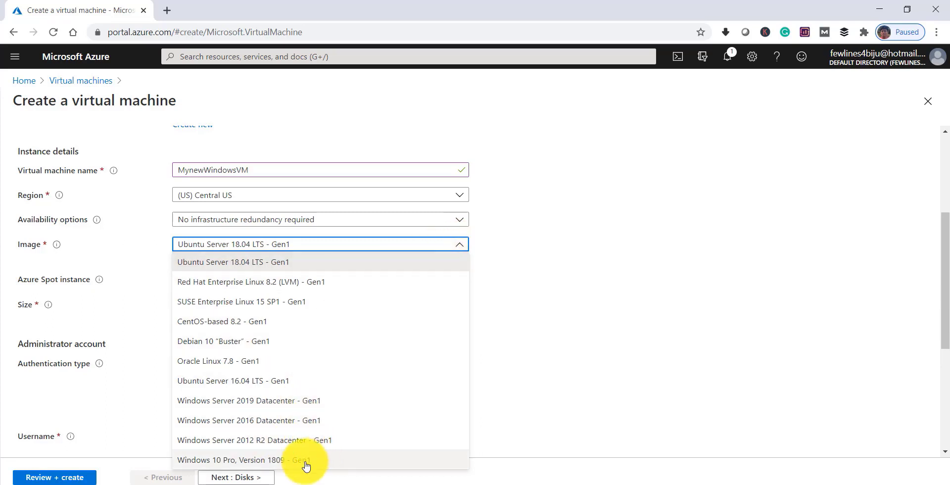
click(271, 402)
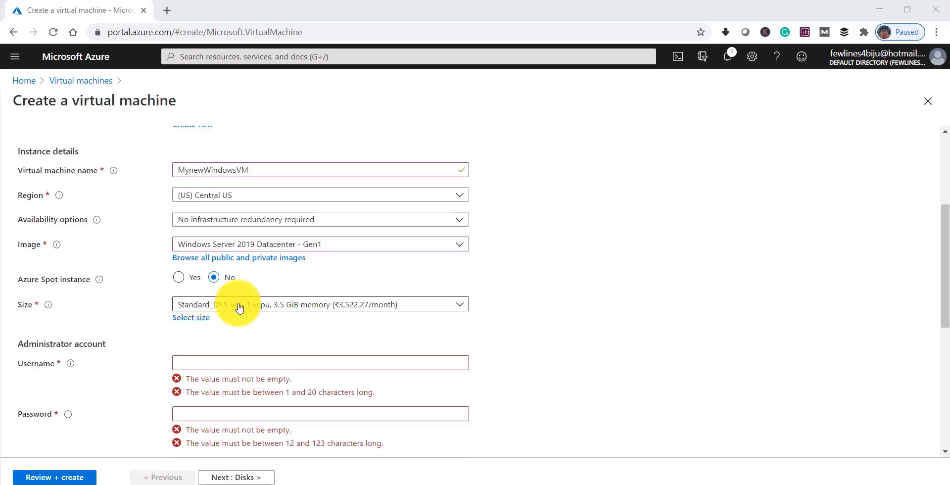
click(198, 319)
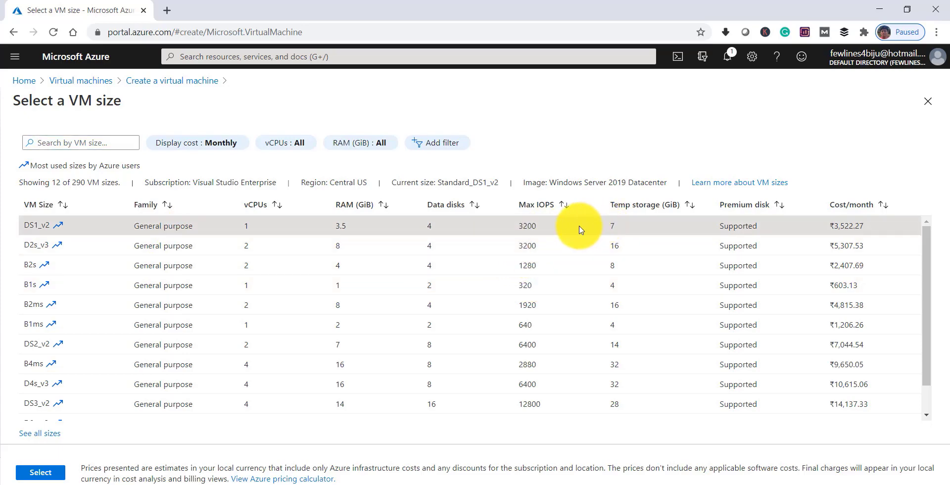
click(47, 474)
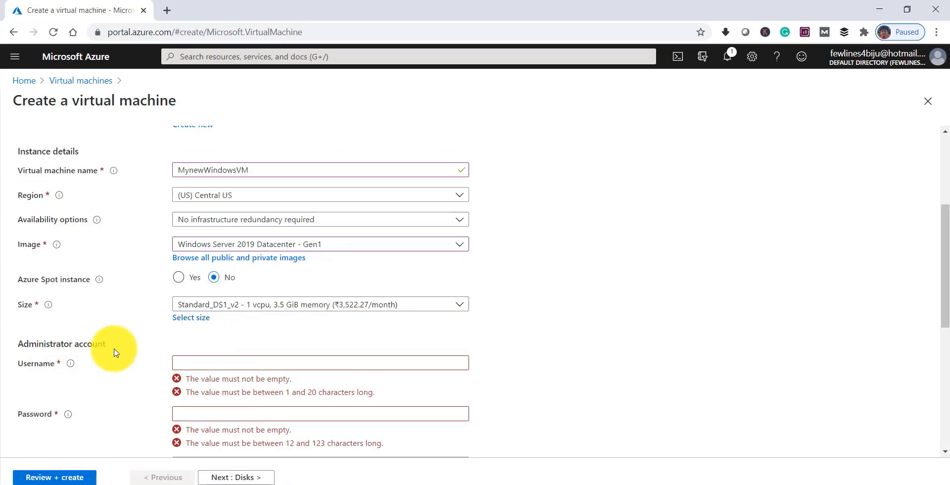
scroll(159, 350, down, 3)
Enter the administrator username, a password and its matching confirmation so all validate
click(236, 240)
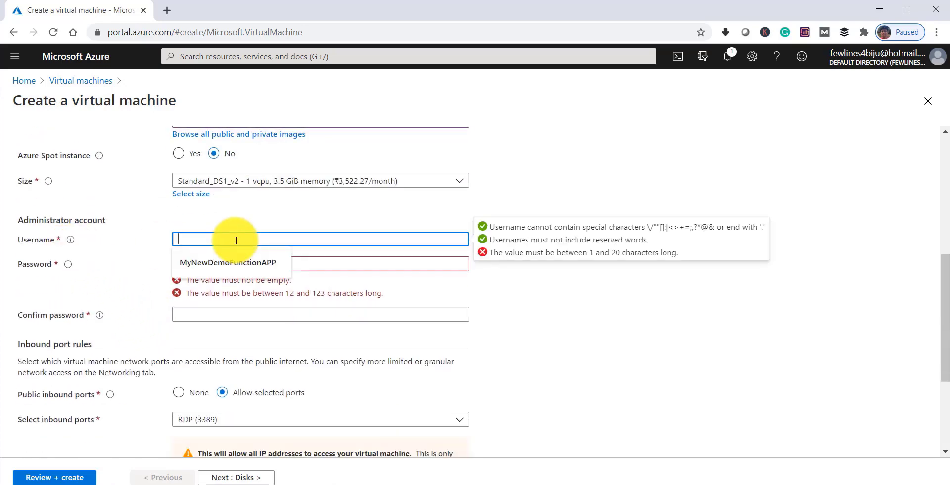
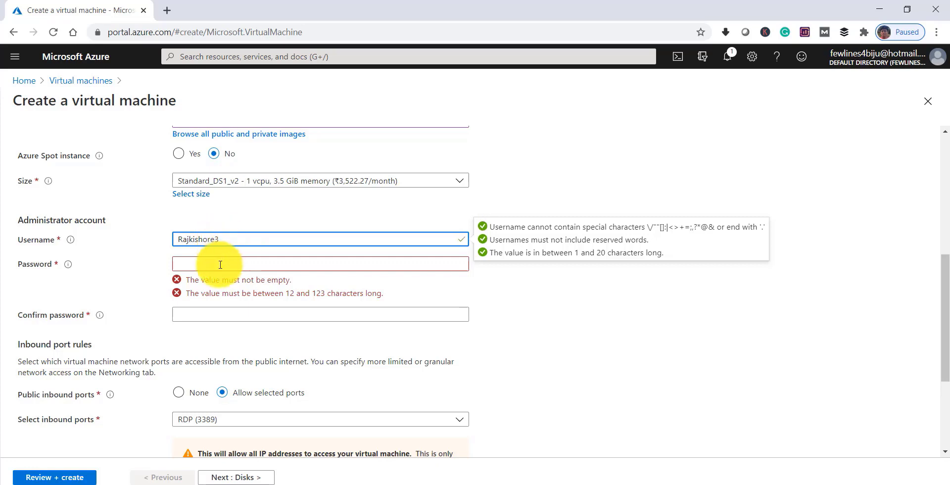
click(220, 264)
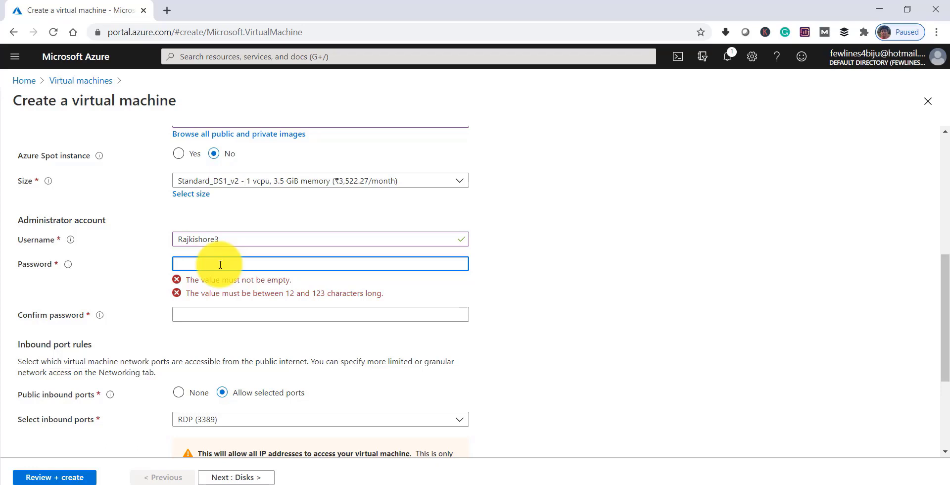
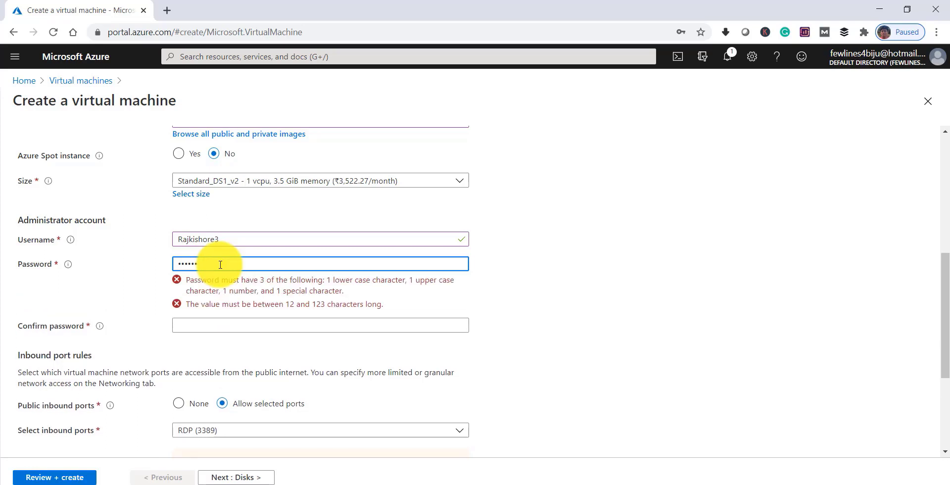
key(BackSpace)
key(BackSpace)
key(BackSpace)
key(BackSpace)
key(BackSpace)
key(BackSpace)
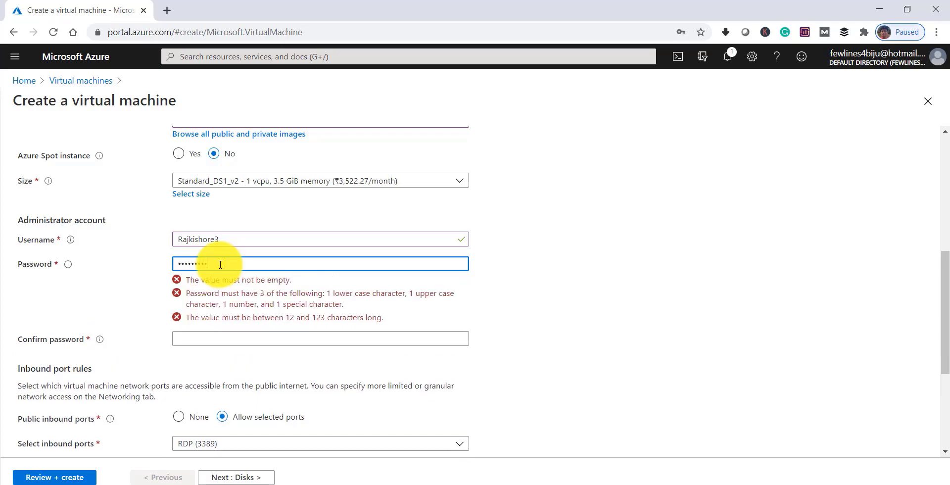
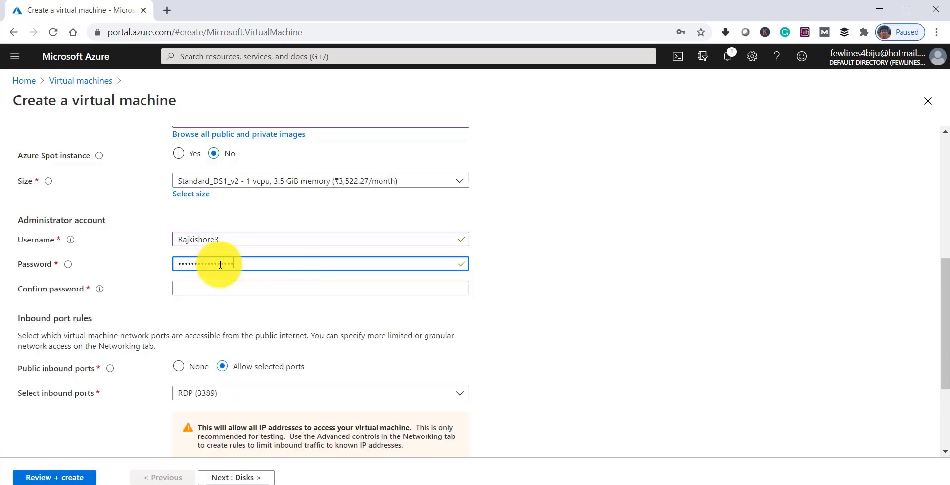
click(208, 287)
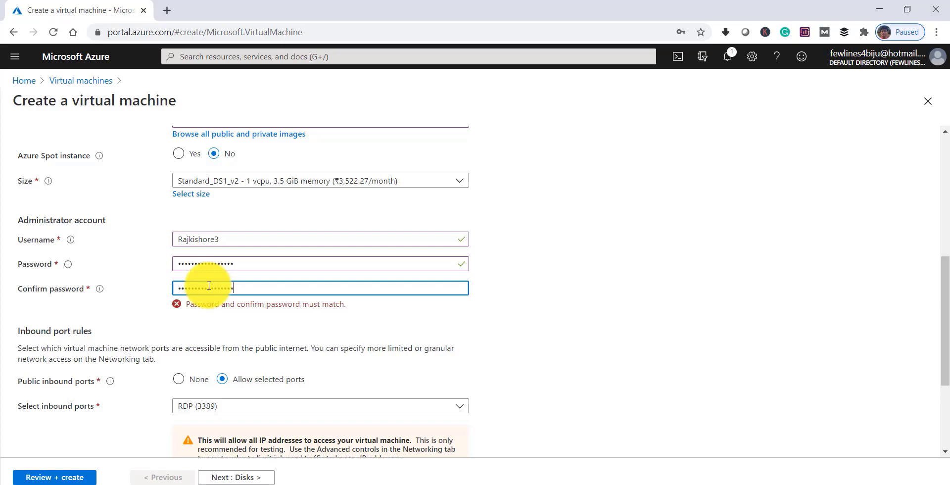
click(555, 296)
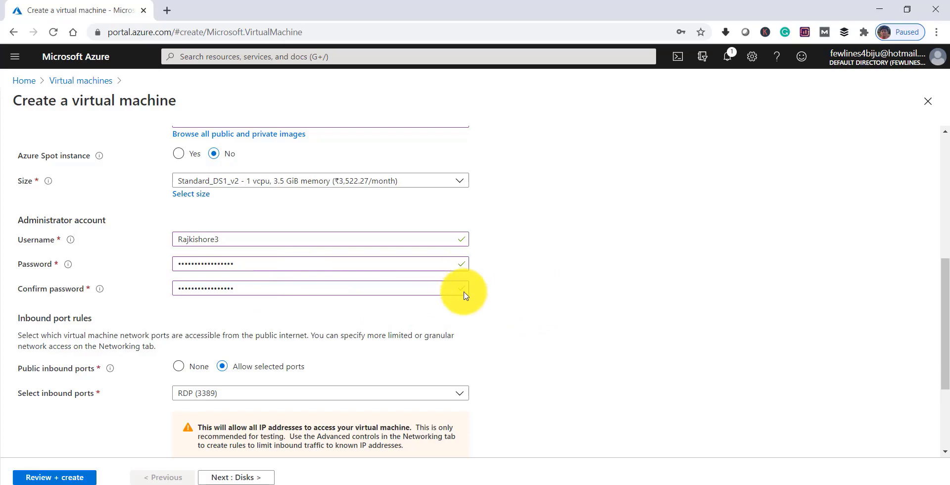
Allow inbound HTTP (80) alongside RDP (3389) in the inbound ports list
scroll(537, 303, down, 3)
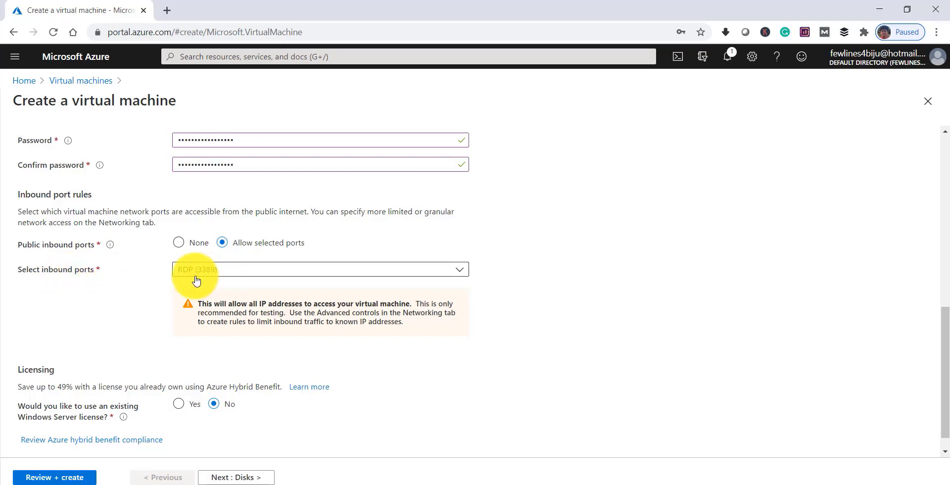
click(458, 274)
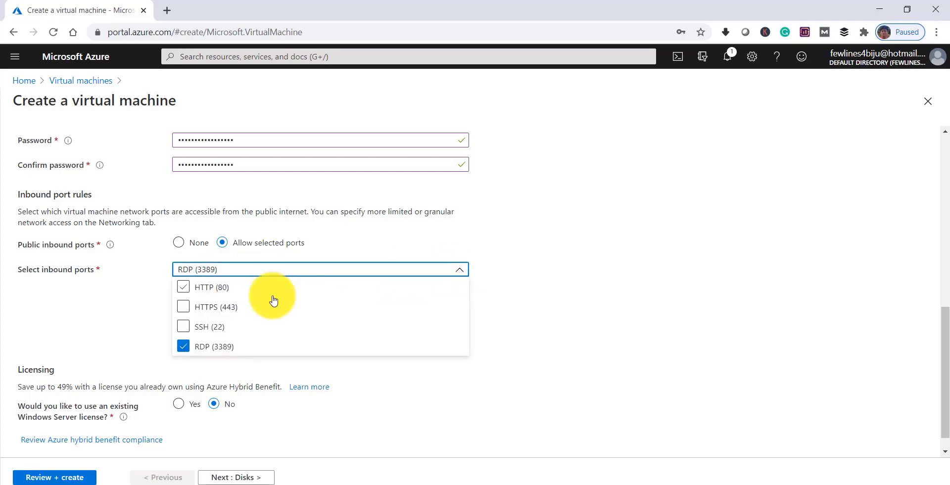
click(192, 291)
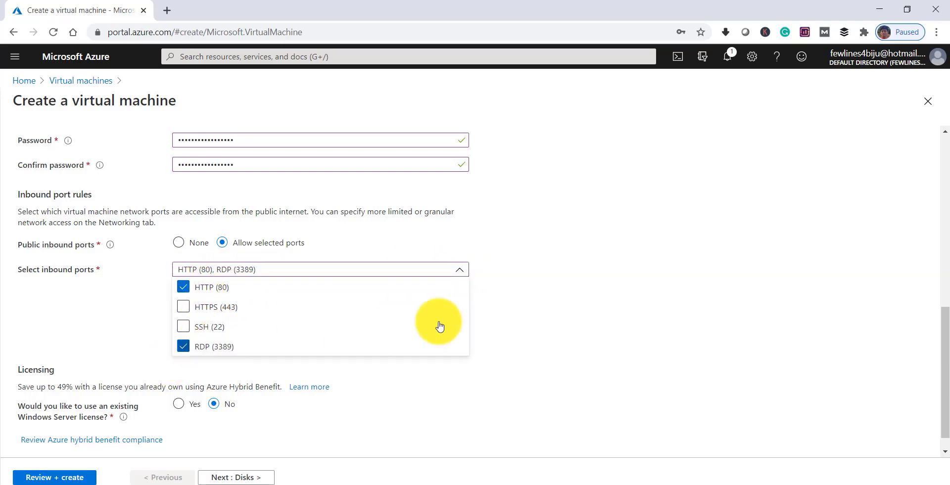
click(625, 275)
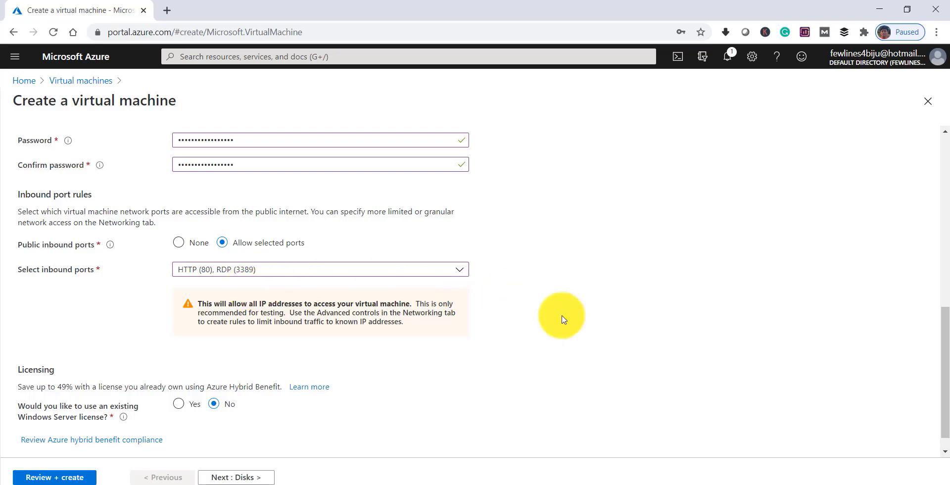
scroll(592, 332, down, 1)
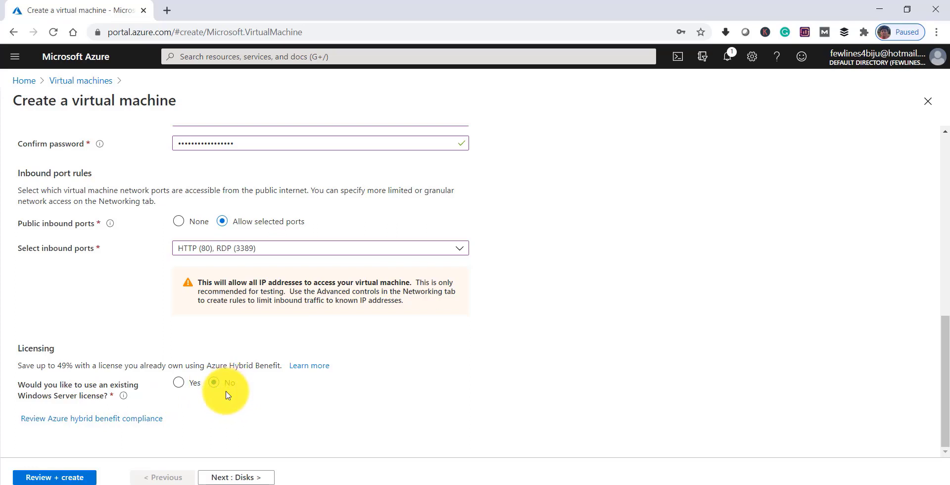
Keep the default Premium SSD disk options and advance to the Networking step
click(235, 479)
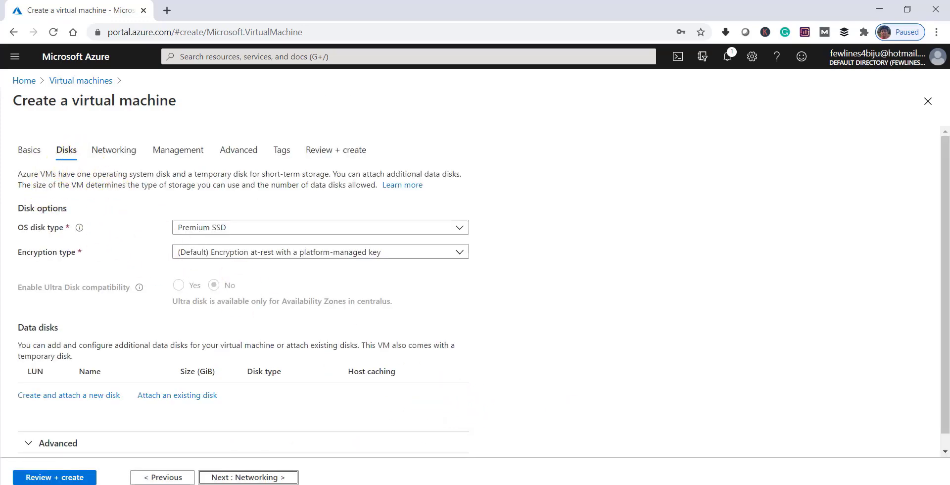
scroll(832, 409, down, 1)
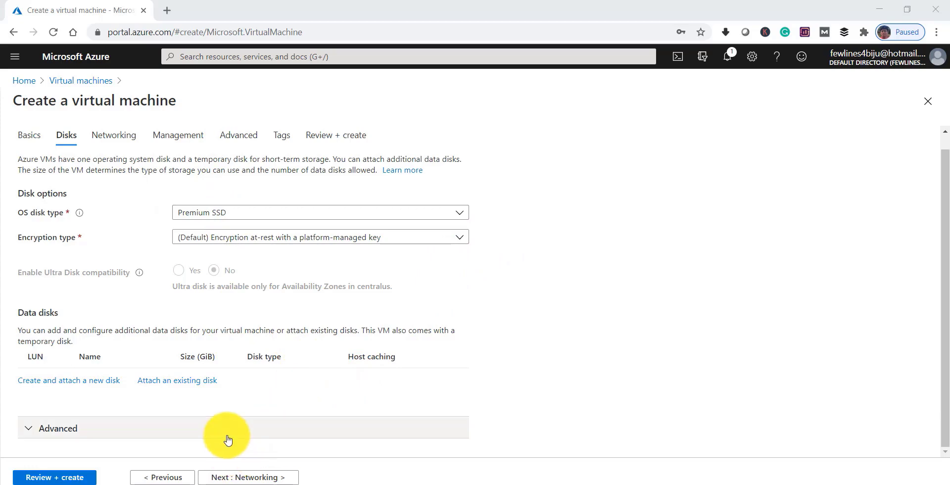
click(239, 478)
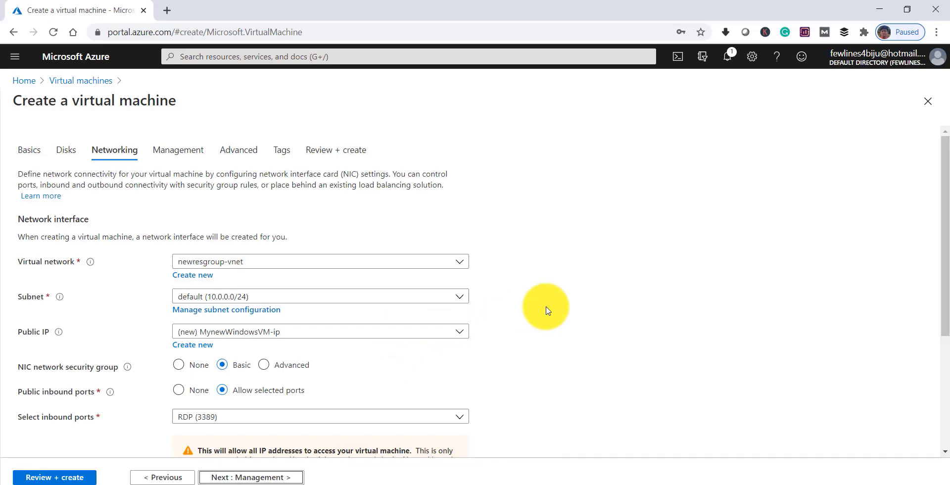
Keep the new MynewWindowsVM-ip public IP address
scroll(547, 310, down, 1)
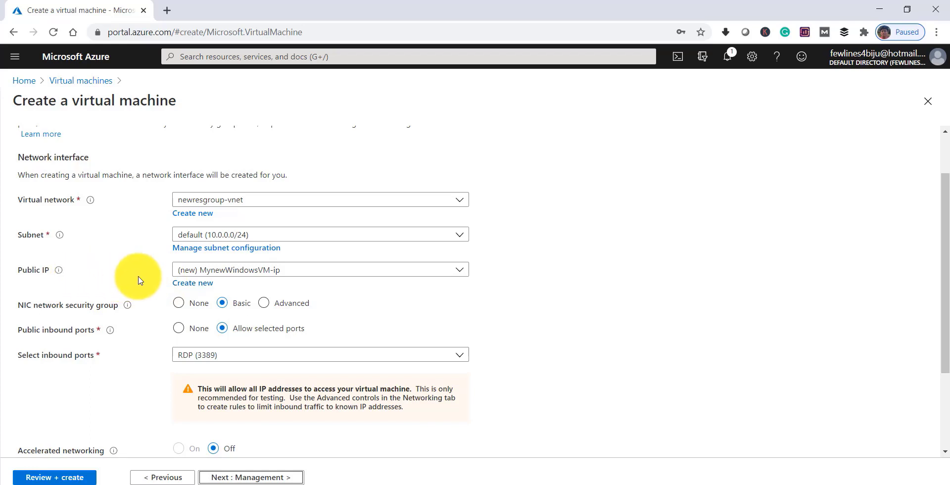
click(270, 274)
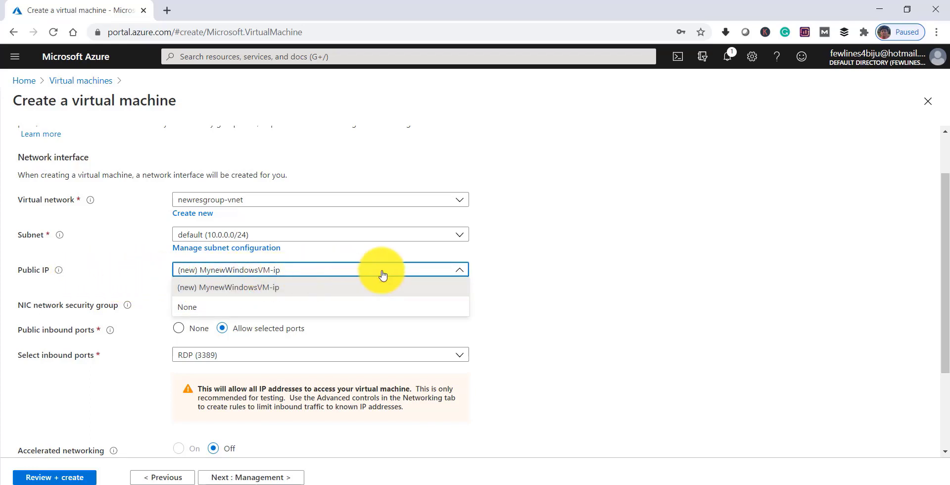
click(465, 259)
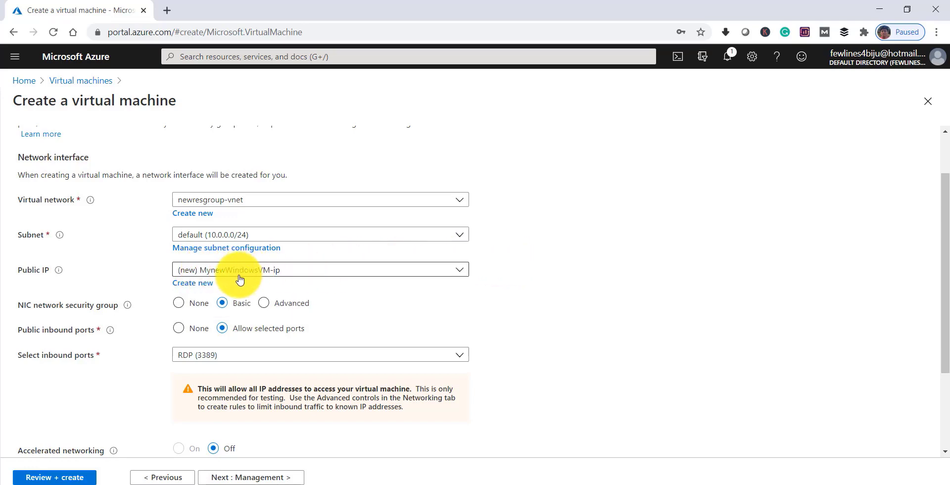
Allow inbound HTTP (80) with RDP (3389), then advance to Management
scroll(239, 279, down, 1)
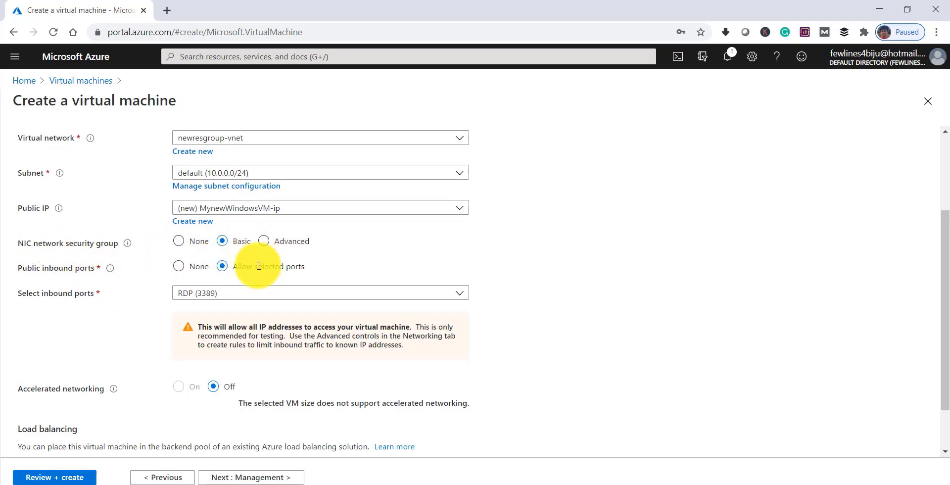
click(370, 297)
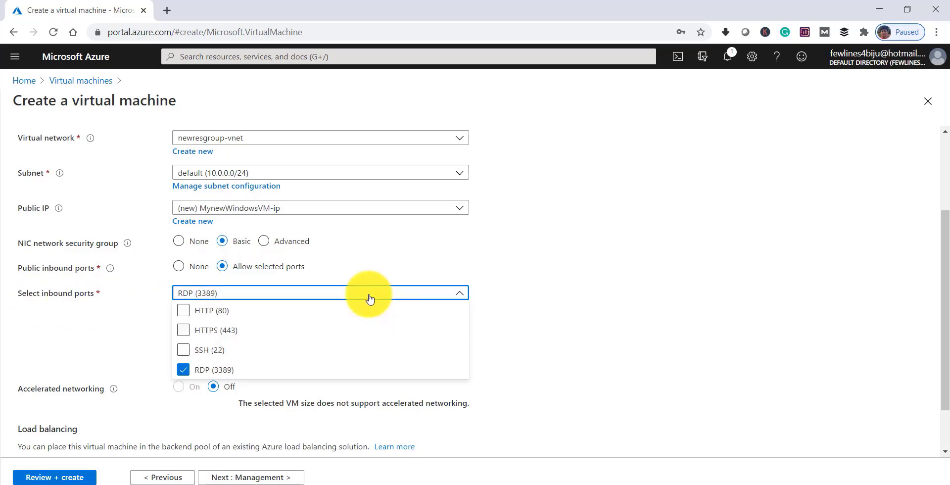
click(184, 312)
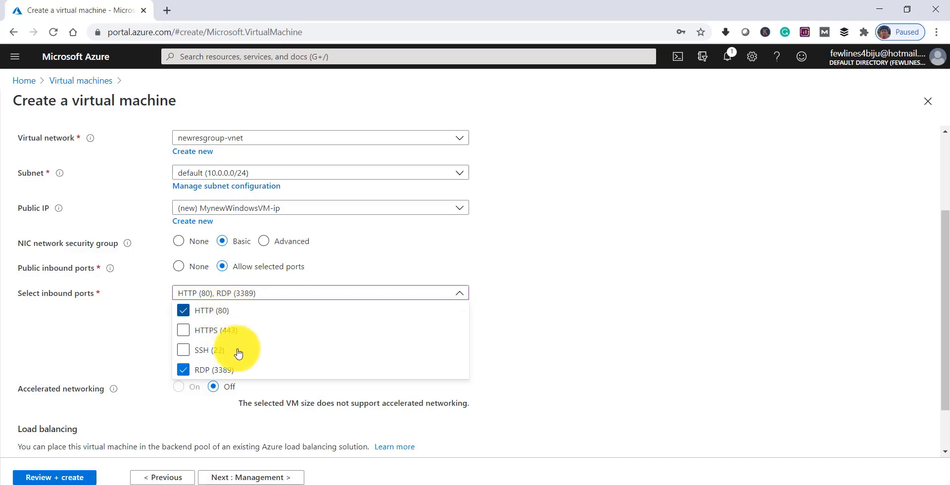
click(557, 324)
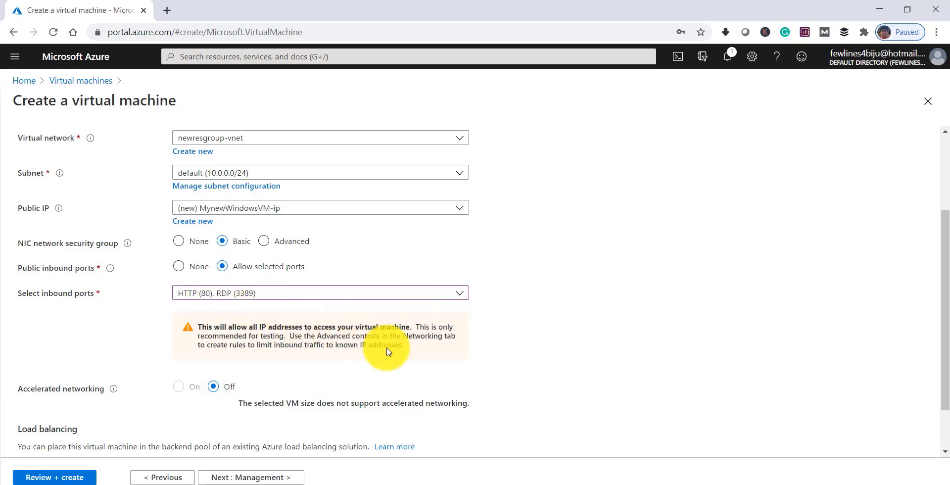
scroll(478, 350, down, 1)
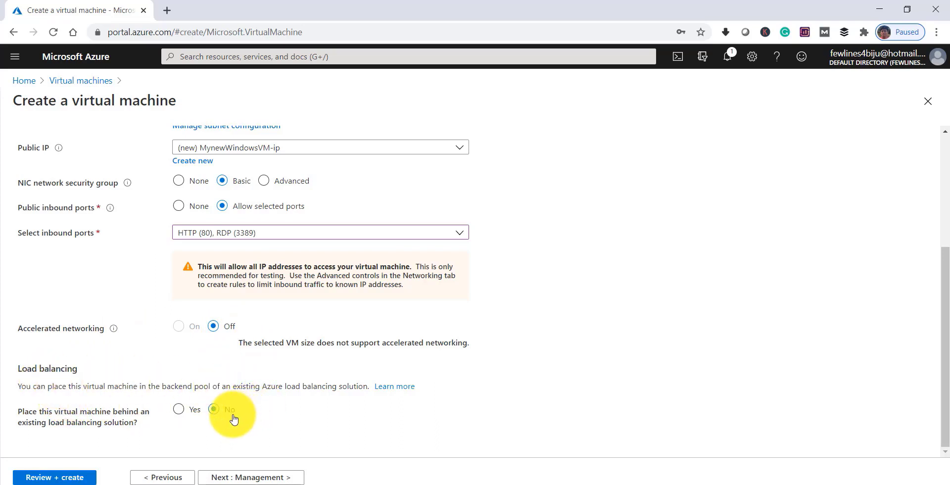
click(261, 478)
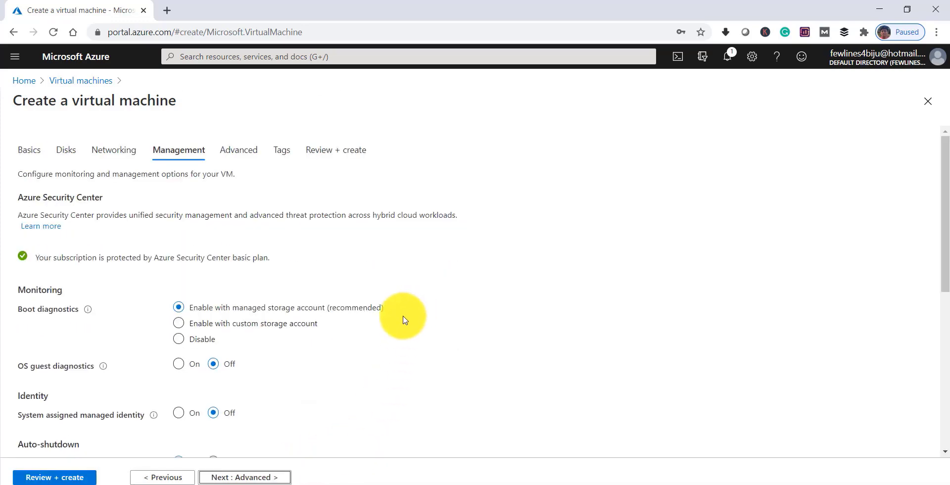
scroll(404, 320, down, 1)
scroll(404, 319, down, 1)
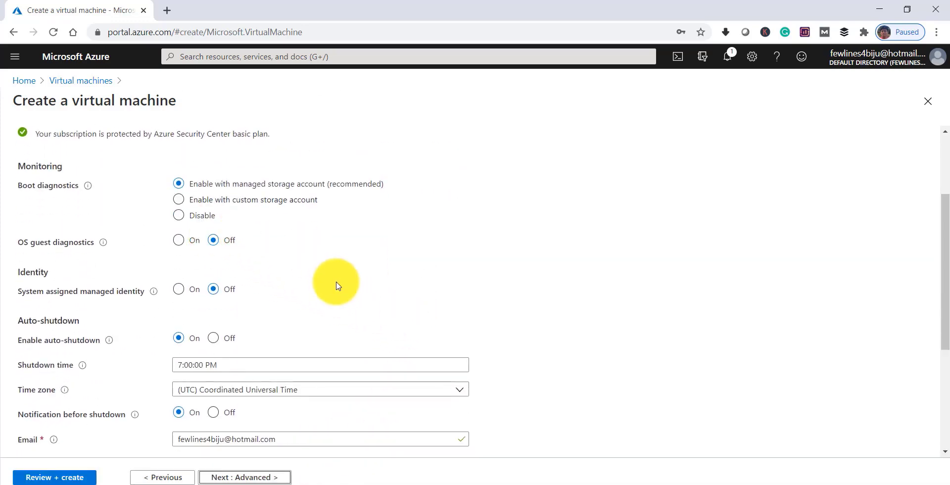
scroll(332, 296, down, 2)
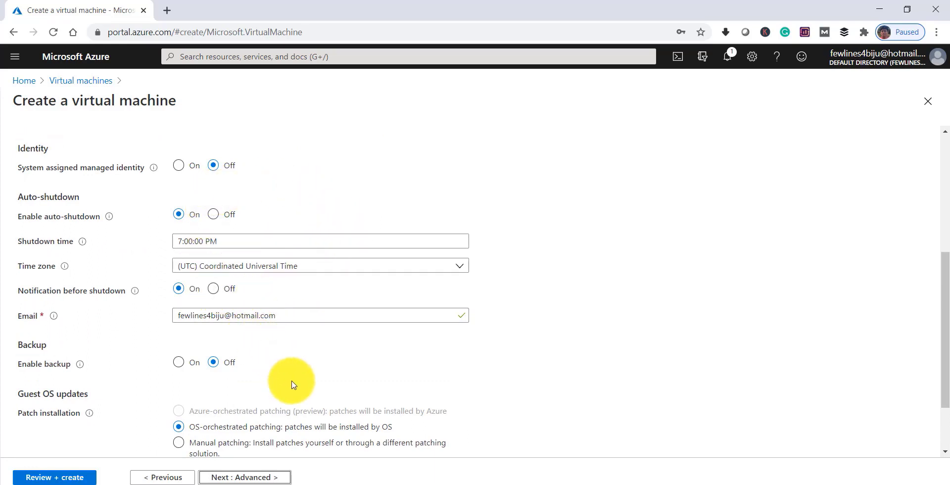
scroll(293, 385, down, 1)
scroll(293, 384, down, 1)
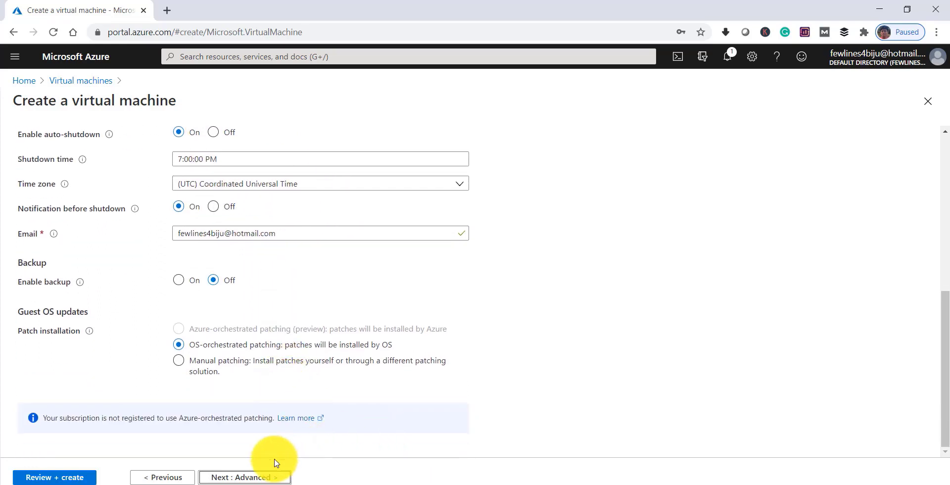
Review the Advanced settings (Gen 1 VM generation) and continue to the Tags step
click(248, 478)
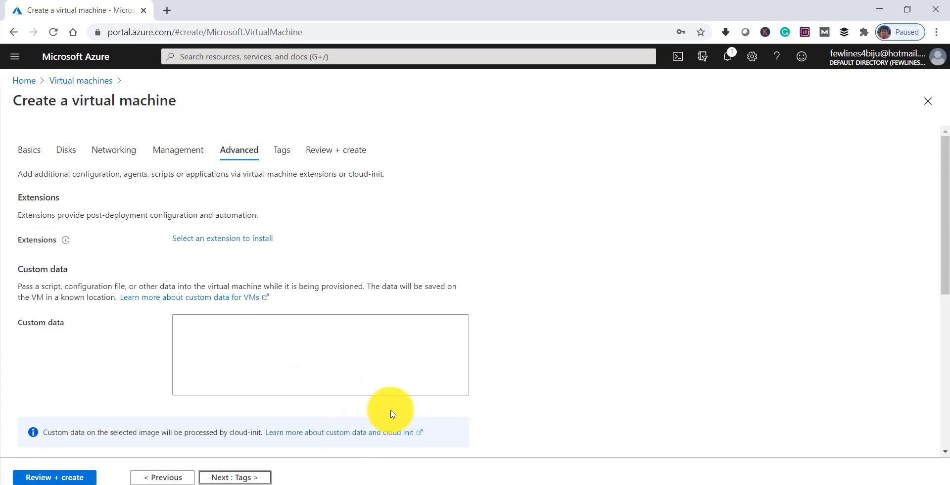
scroll(435, 409, down, 3)
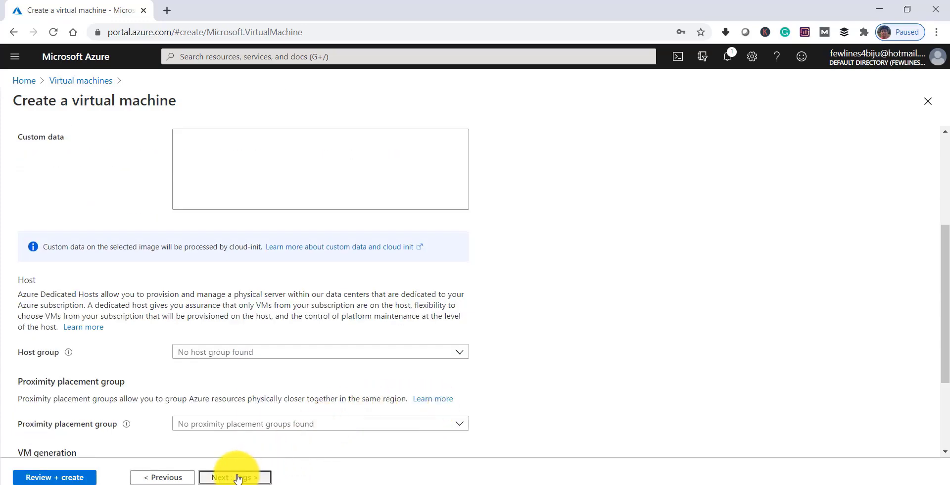
scroll(339, 388, up, 3)
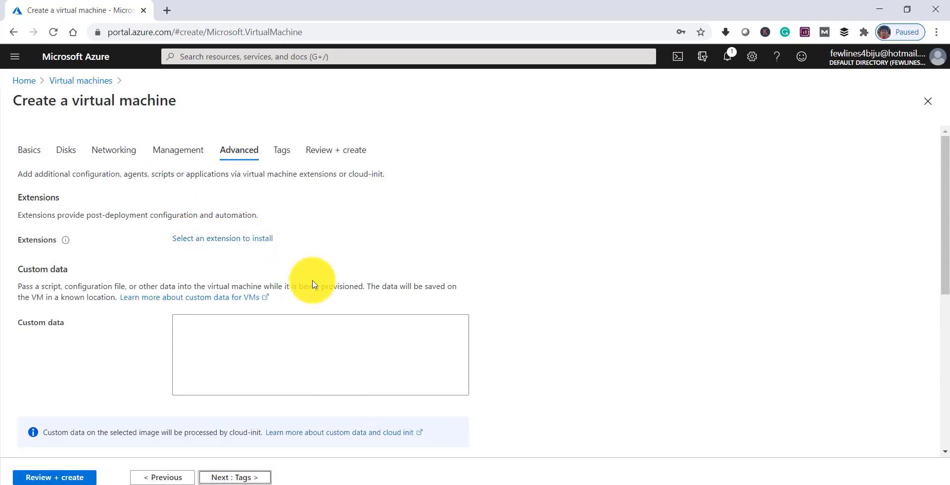
scroll(347, 307, down, 3)
scroll(354, 318, down, 3)
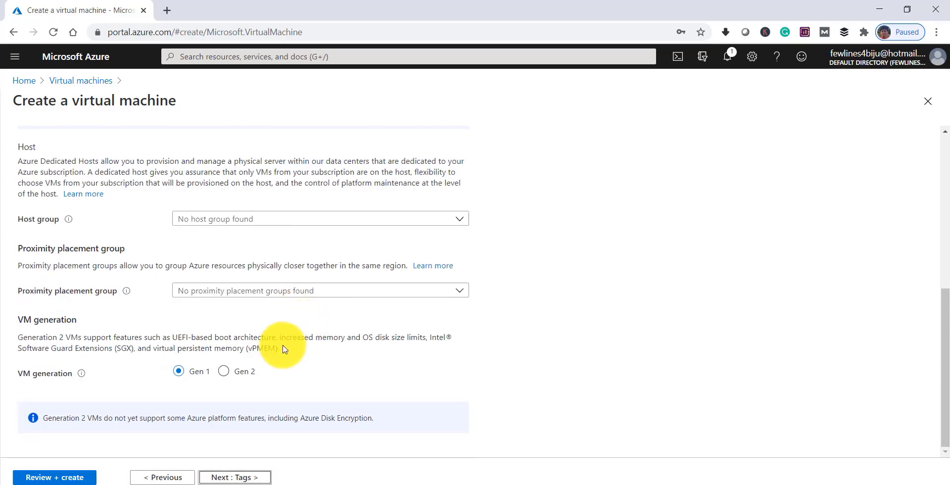
click(239, 477)
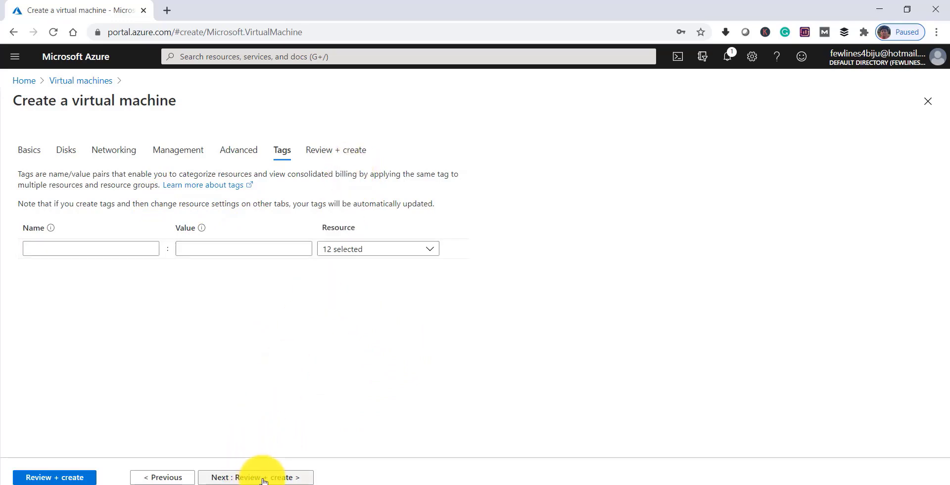
Validate and create MynewWindowsVM, then open the deployed VM's resource page
click(264, 478)
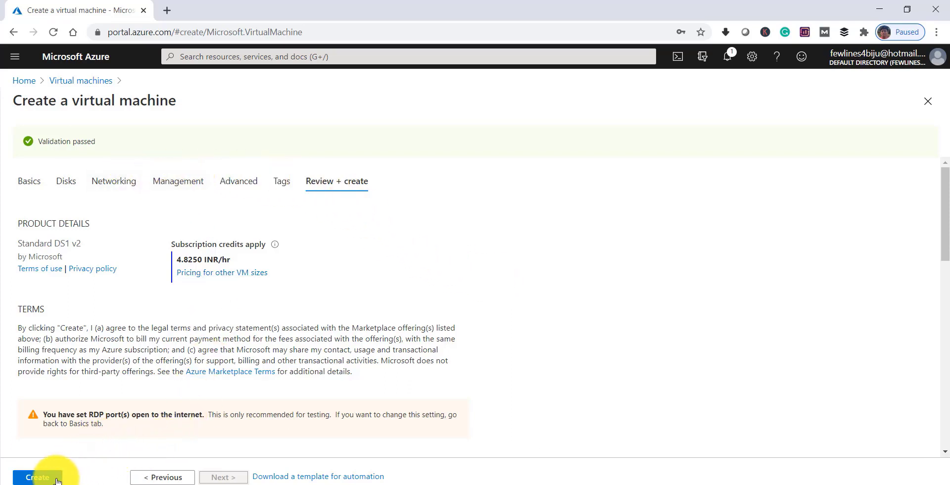
click(37, 478)
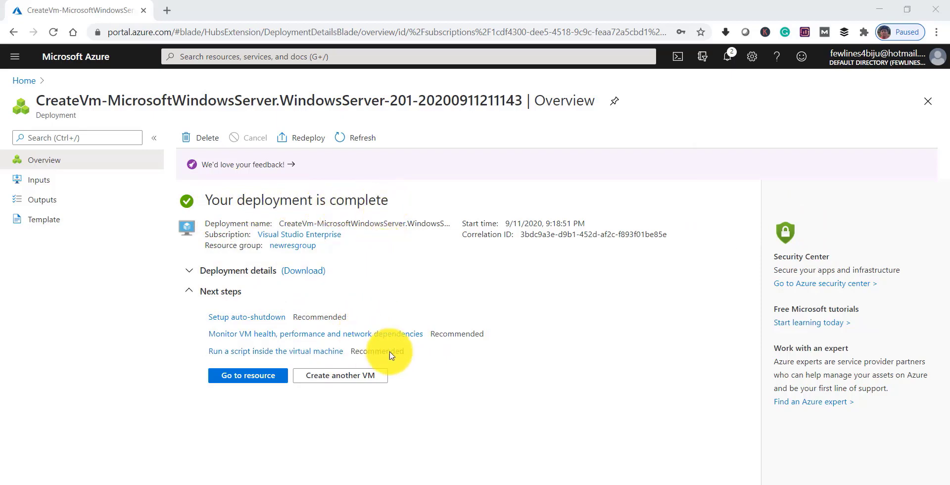
click(242, 380)
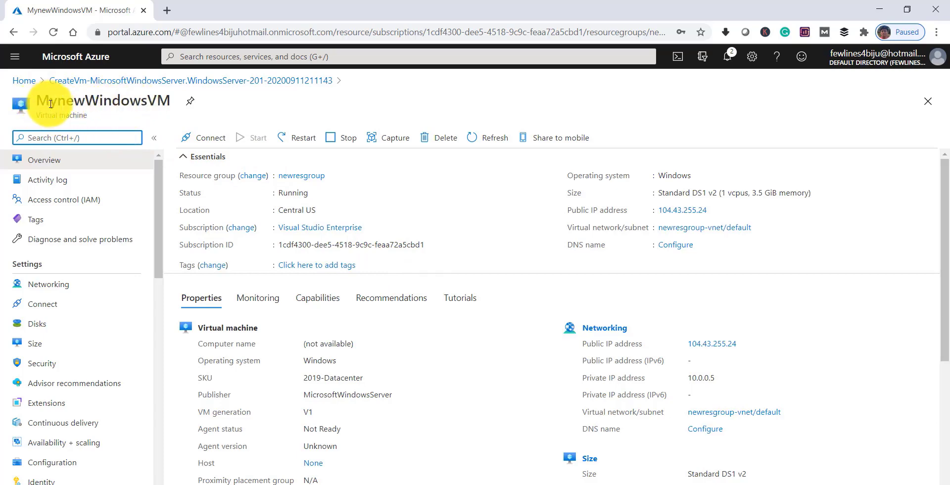
Select the name MynewWindowsVM and review its Overview, including public IP 104.43.255.24
click(38, 101)
drag(38, 101, 171, 98)
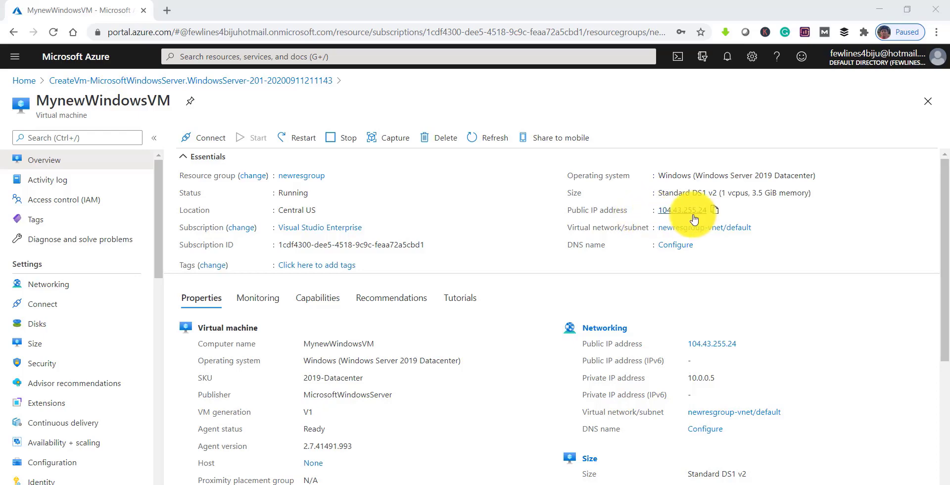
mouse_move(682, 212)
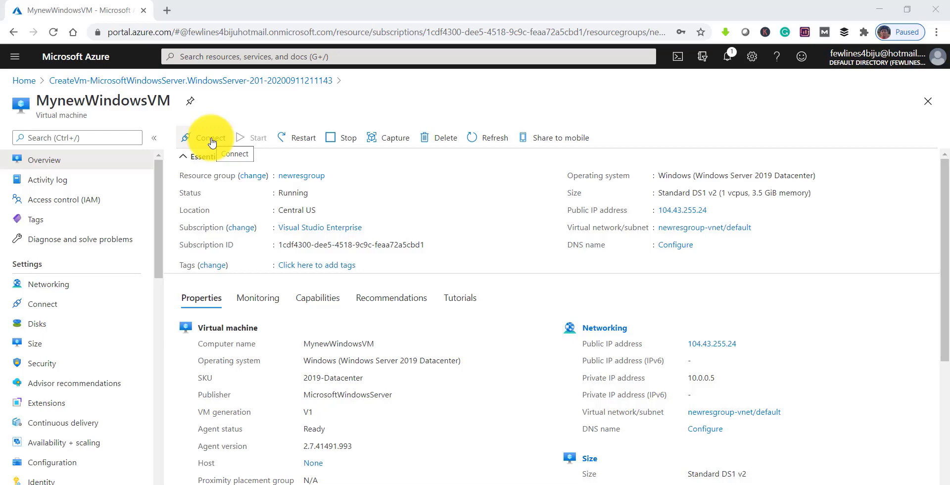
Download the MynewWindowsVM RDP file into New folder and show it in File Explorer
click(211, 139)
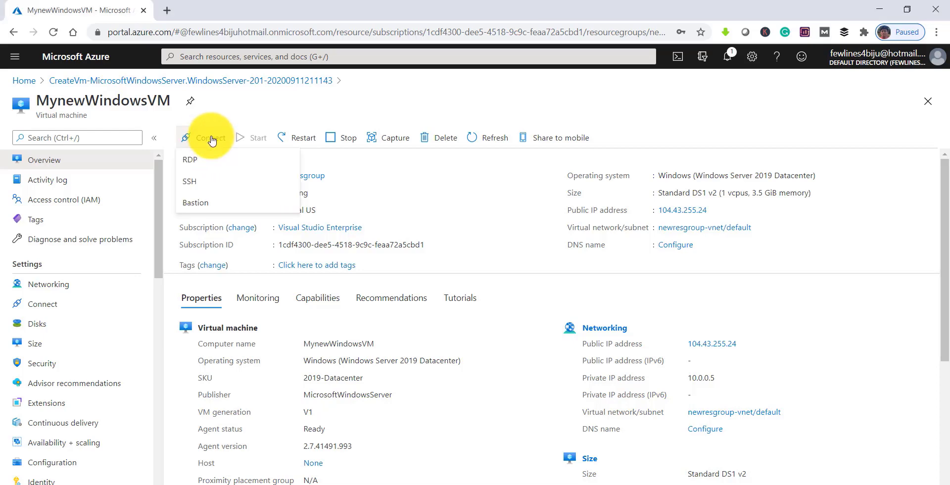
click(189, 161)
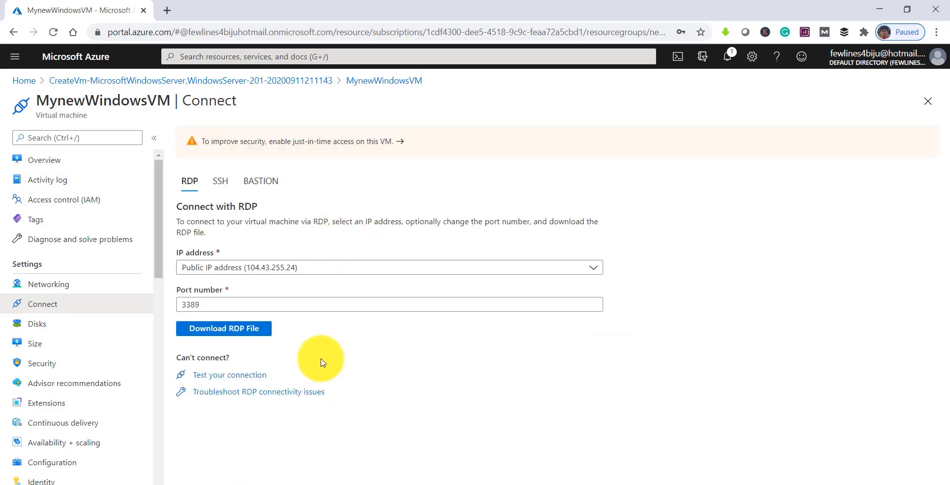
click(229, 332)
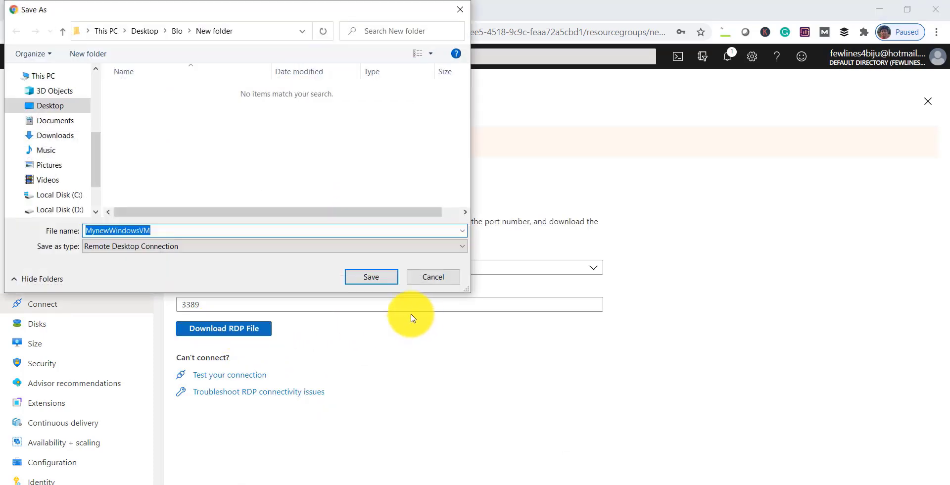
click(364, 278)
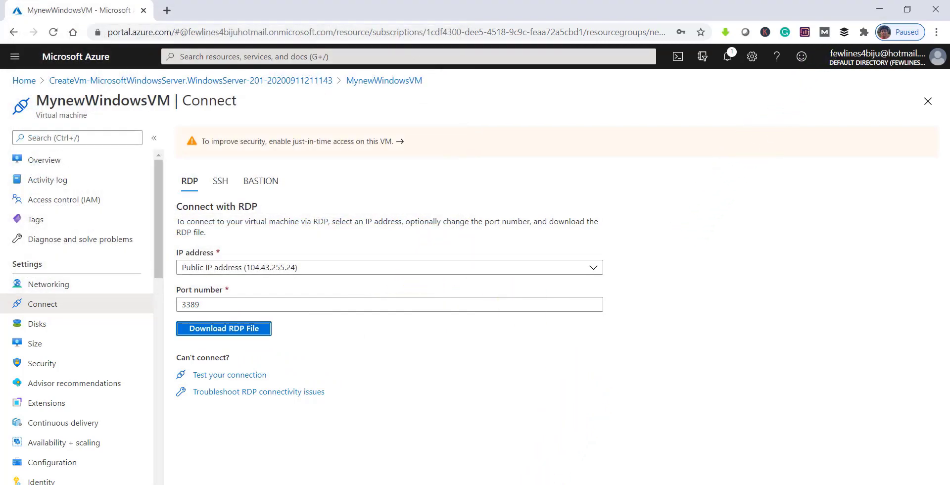
click(567, 158)
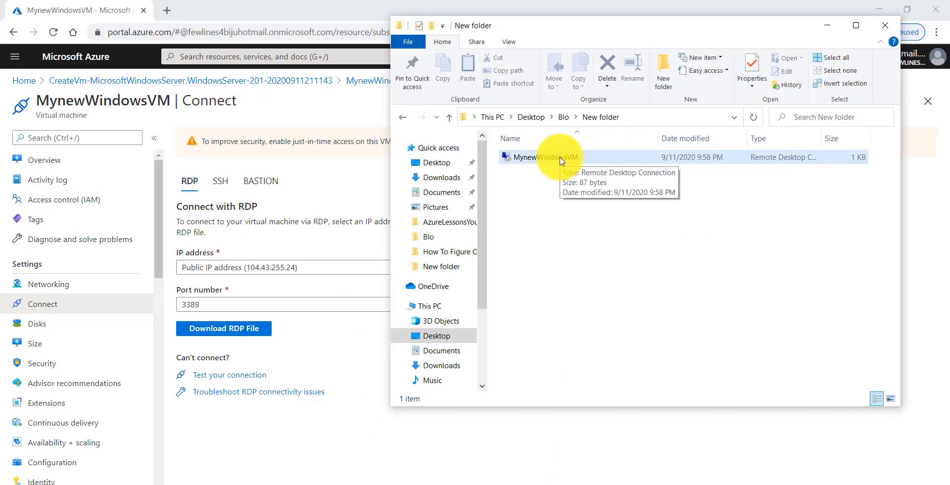
Launch the MynewWindowsVM RDP file and connect despite the unidentified publisher
click(562, 160)
double_click(561, 159)
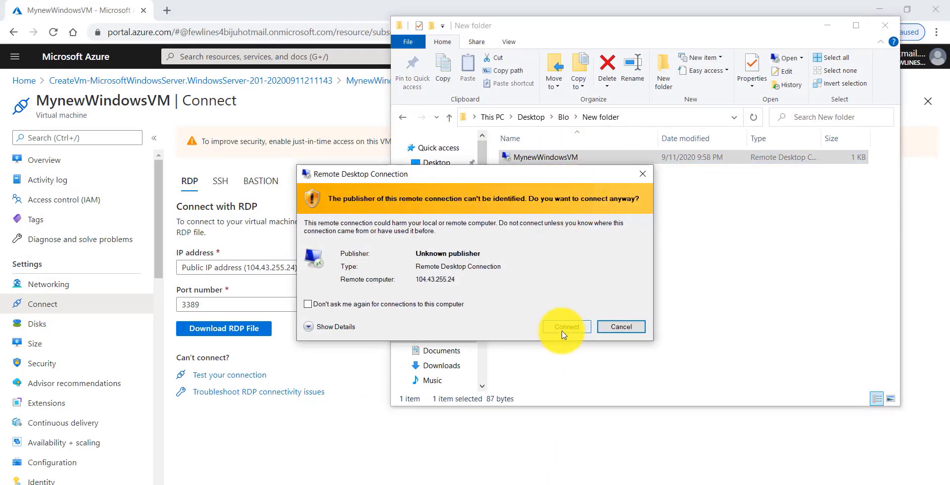
click(564, 328)
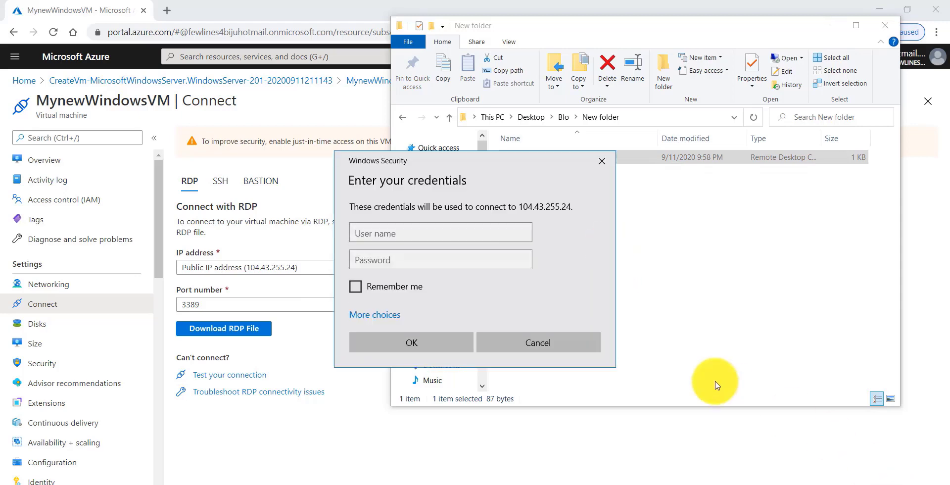
Sign in with the administrator user name and password, re-entering the password after a failed logon
click(391, 232)
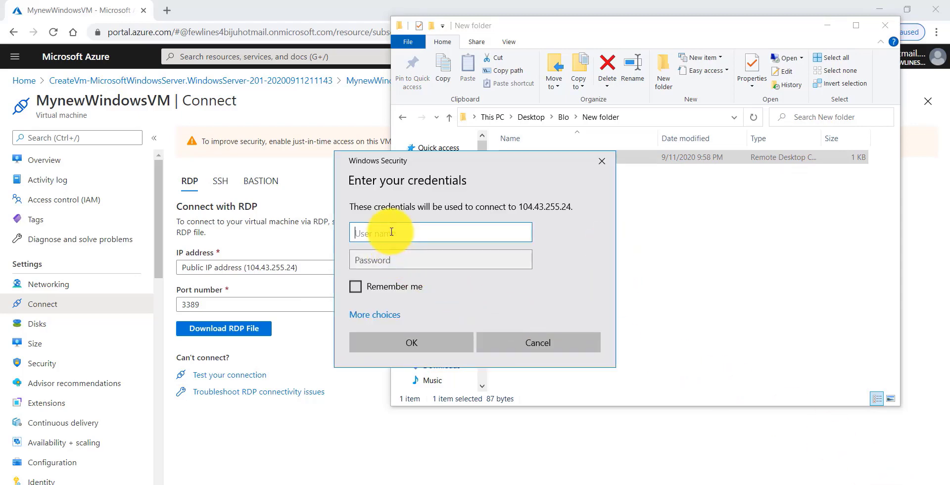
text(Rajkishore3)
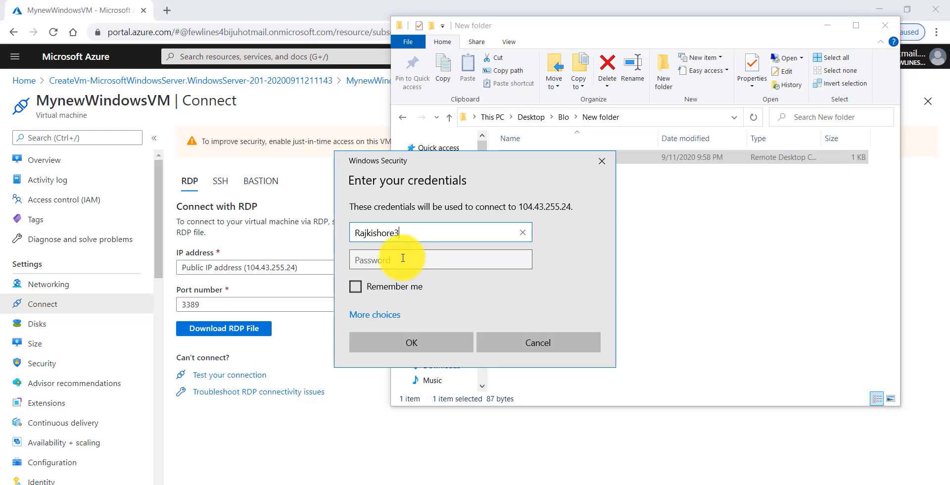
click(403, 258)
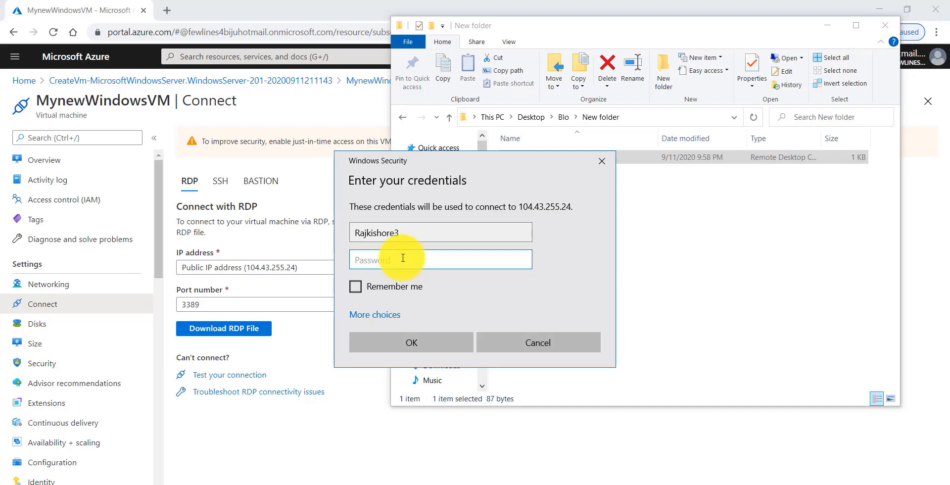
text(•••••••••••)
click(436, 346)
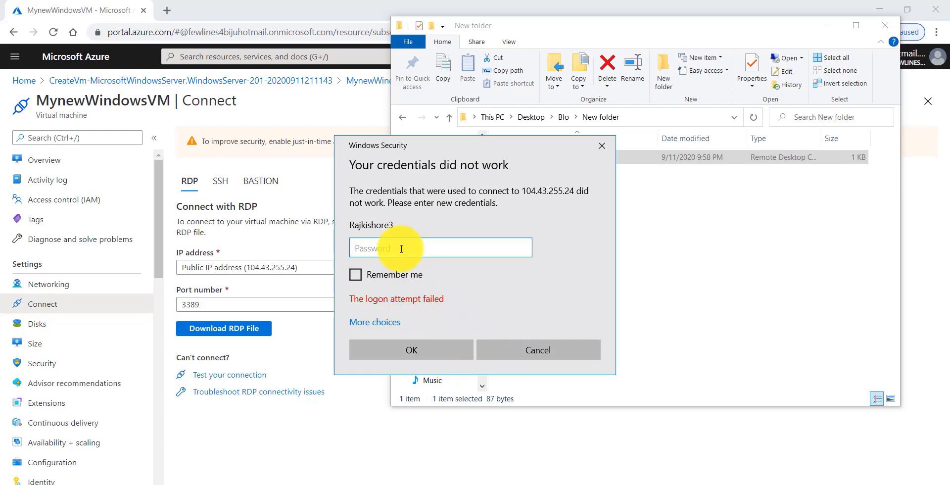
text(•••••)
text(•••••••••••)
key(Return)
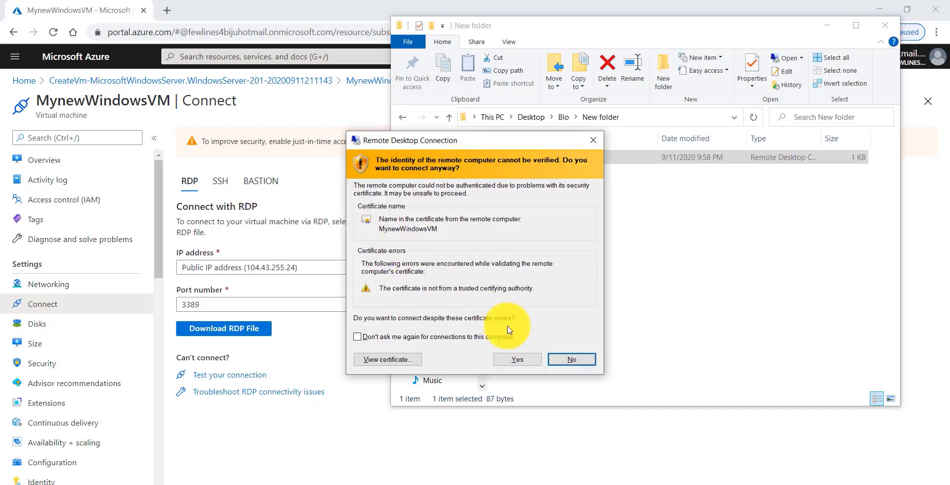
Accept the untrusted certificate warning to connect to 104.43.255.24
click(515, 361)
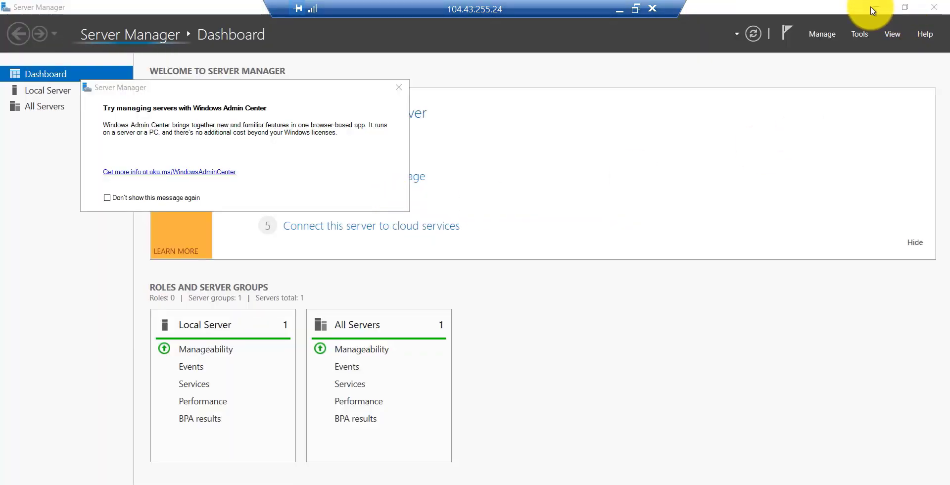
Minimize Server Manager to reveal the remote Windows Server desktop
click(876, 7)
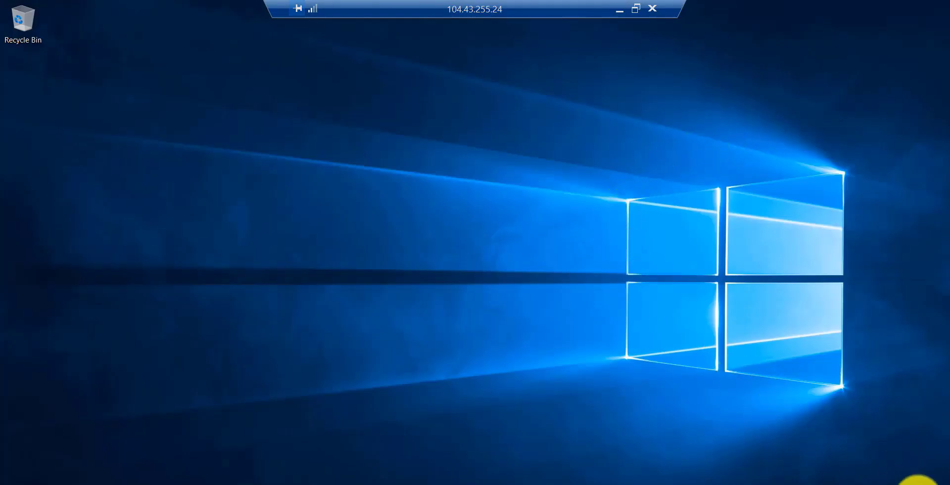